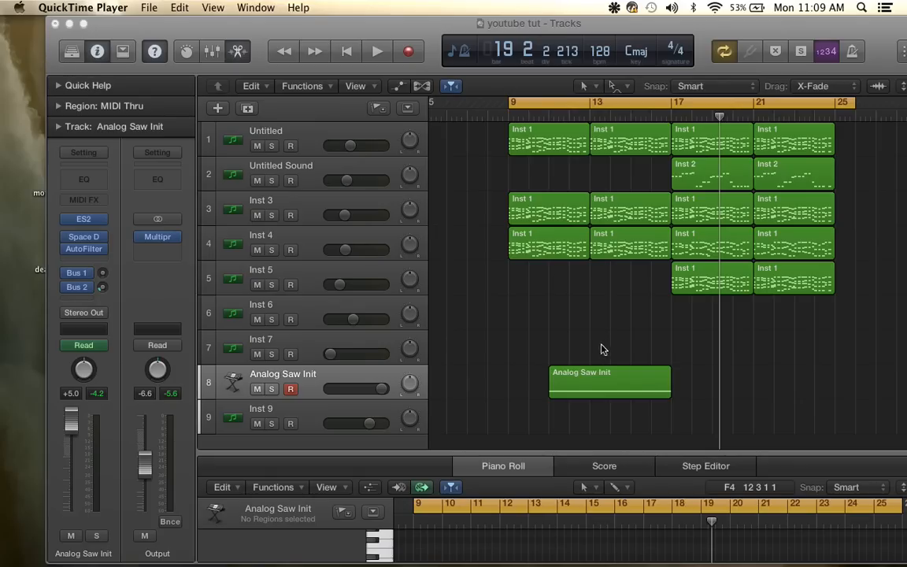
{"action": "scroll", "coordinate": [648, 319], "scroll_direction": "right", "scroll_amount": 2}
{"action": "scroll", "coordinate": [648, 318], "scroll_direction": "left", "scroll_amount": 5}
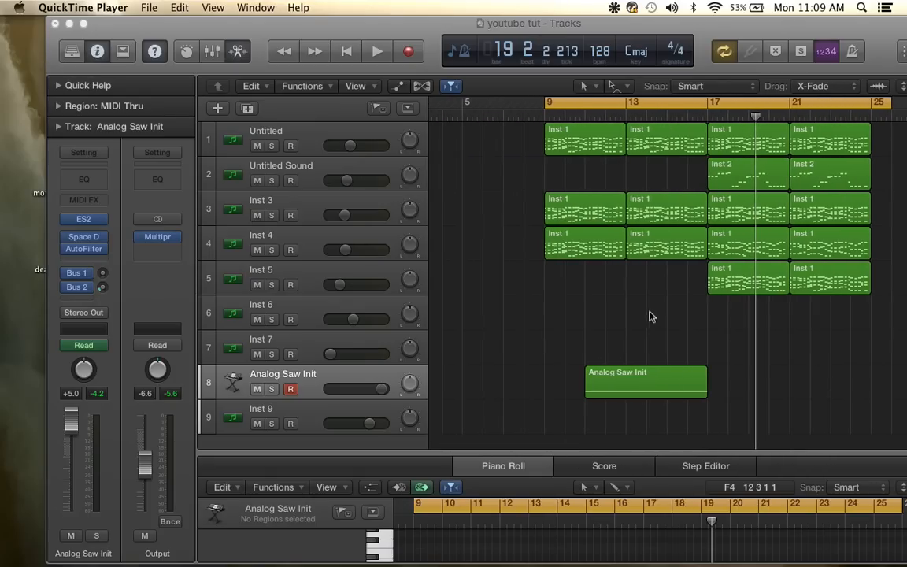
{"action": "scroll", "coordinate": [717, 297], "scroll_direction": "left", "scroll_amount": 1}
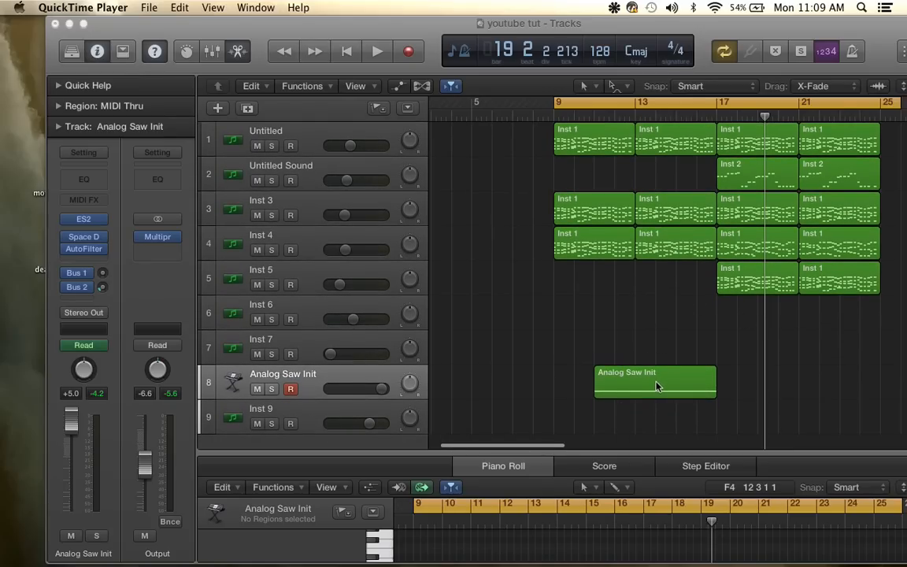
- Select the Analog Saw Init region on track 8 and audition the arrangement from bar 9
{"action": "left_click_drag", "start_coordinate": [587, 353], "coordinate": [775, 429]}
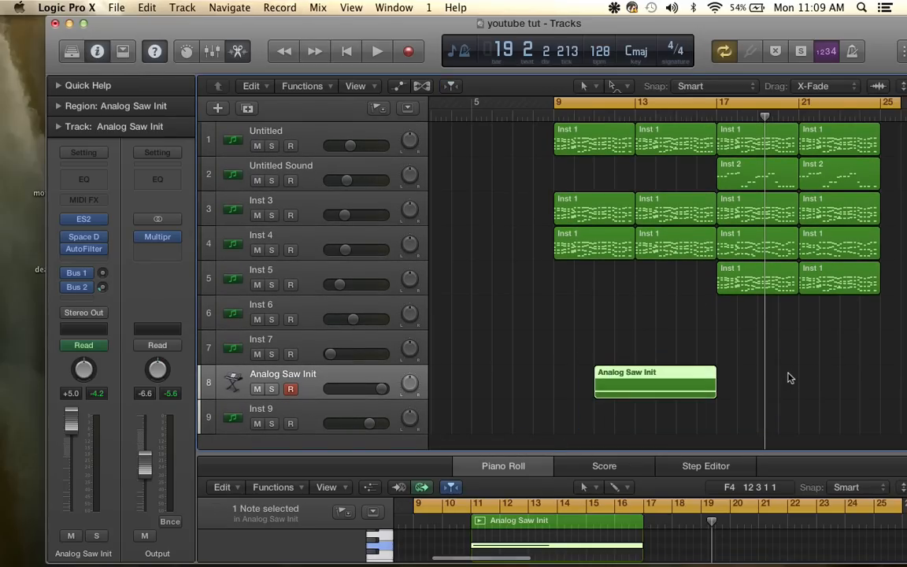
{"action": "key", "text": "space"}
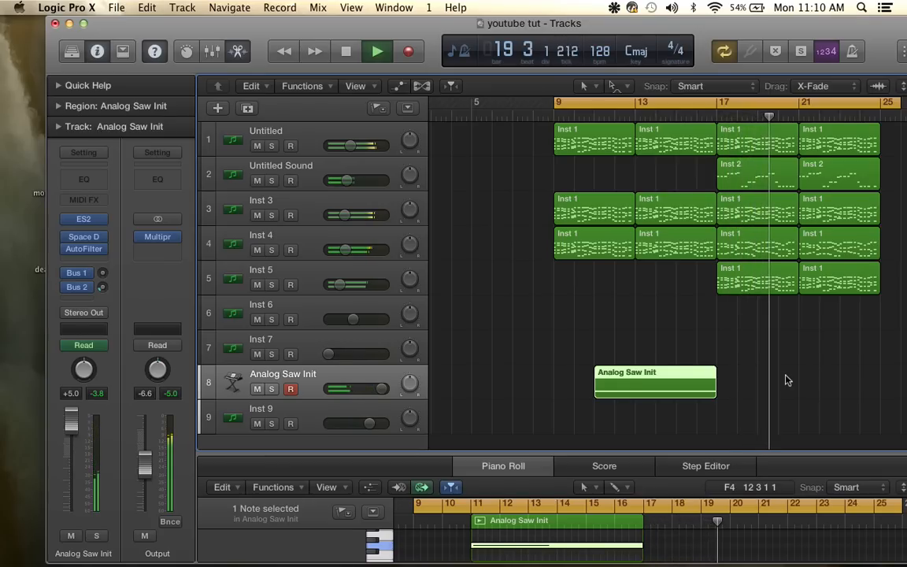
{"action": "key", "text": "space"}
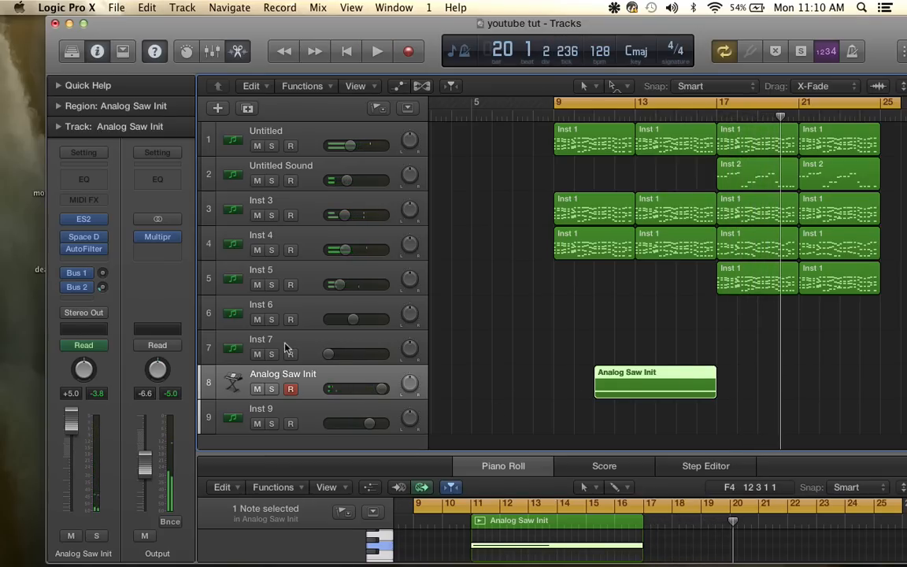
- Solo track 8's Analog Saw Init and listen to it alone, stopping near bar 18
{"action": "left_click", "coordinate": [271, 389]}
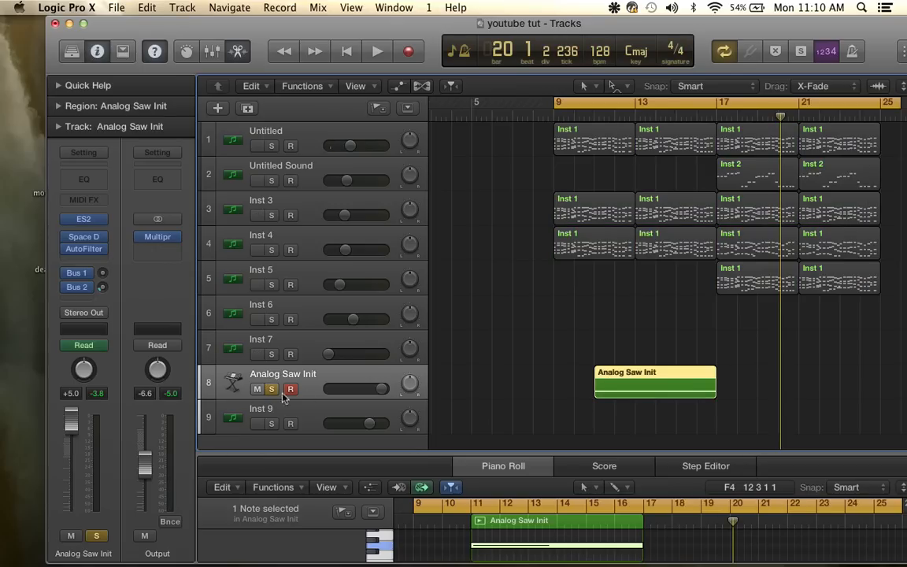
{"action": "scroll", "coordinate": [806, 365], "scroll_direction": "right", "scroll_amount": 3}
{"action": "scroll", "coordinate": [833, 365], "scroll_direction": "right", "scroll_amount": 3}
{"action": "key", "text": "space"}
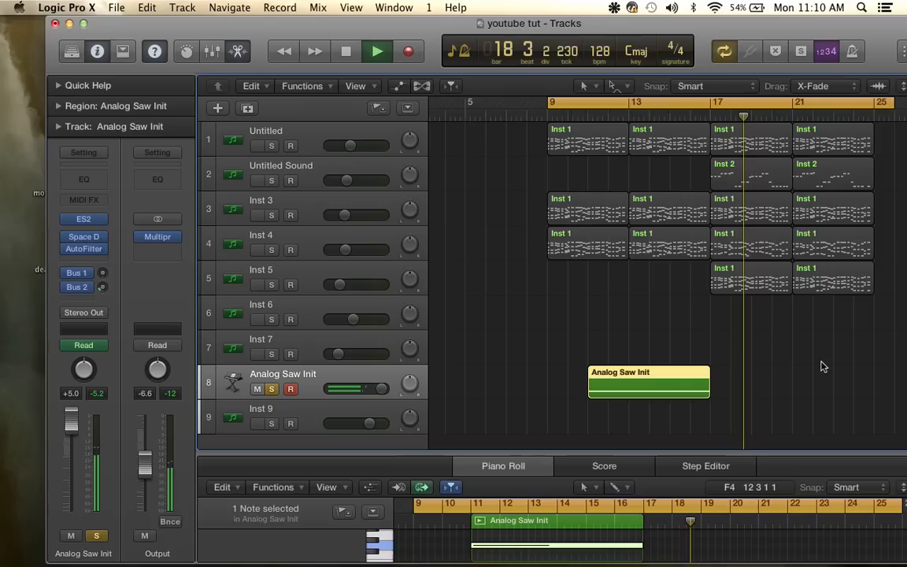
{"action": "key", "text": "space"}
{"action": "scroll", "coordinate": [823, 366], "scroll_direction": "right", "scroll_amount": 3}
{"action": "scroll", "coordinate": [823, 367], "scroll_direction": "left", "scroll_amount": 3}
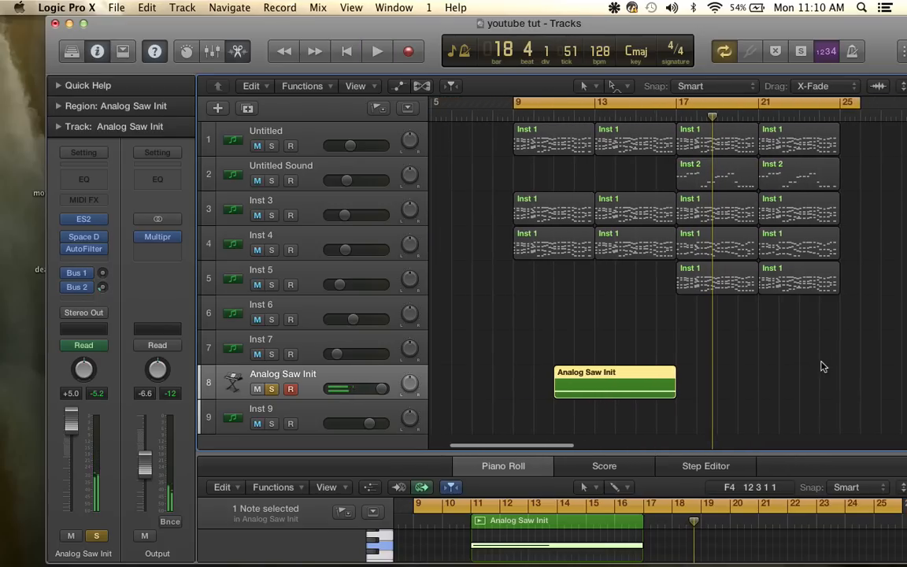
{"action": "scroll", "coordinate": [550, 325], "scroll_direction": "left", "scroll_amount": 3}
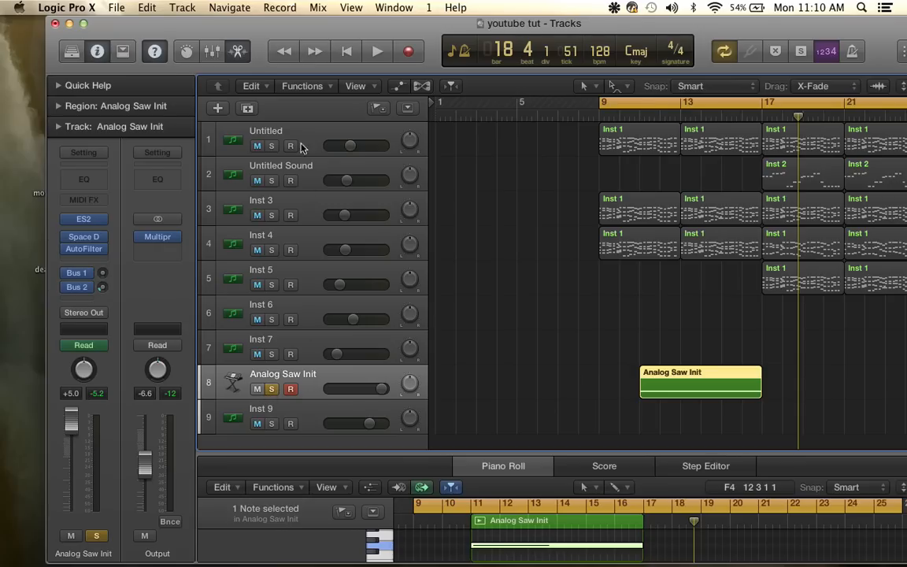
- Add a new software instrument track, solo it, and load ES2 Stereo as its instrument
{"action": "left_click", "coordinate": [175, 7]}
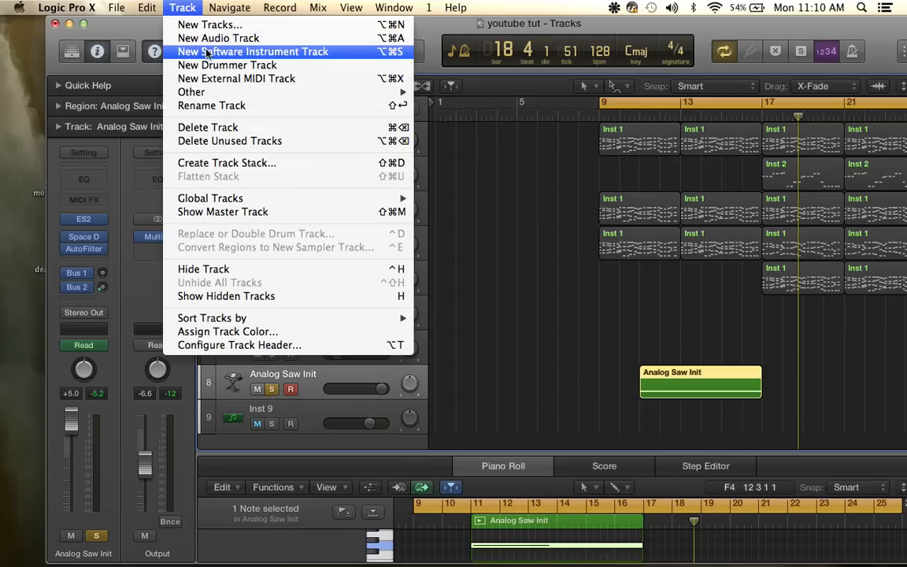
{"action": "left_click", "coordinate": [208, 55]}
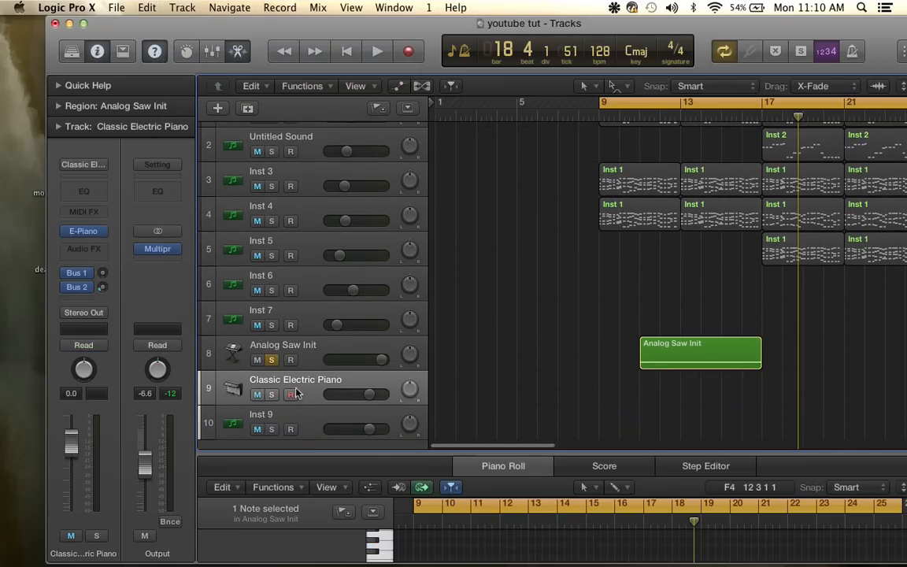
{"action": "left_click", "coordinate": [272, 383]}
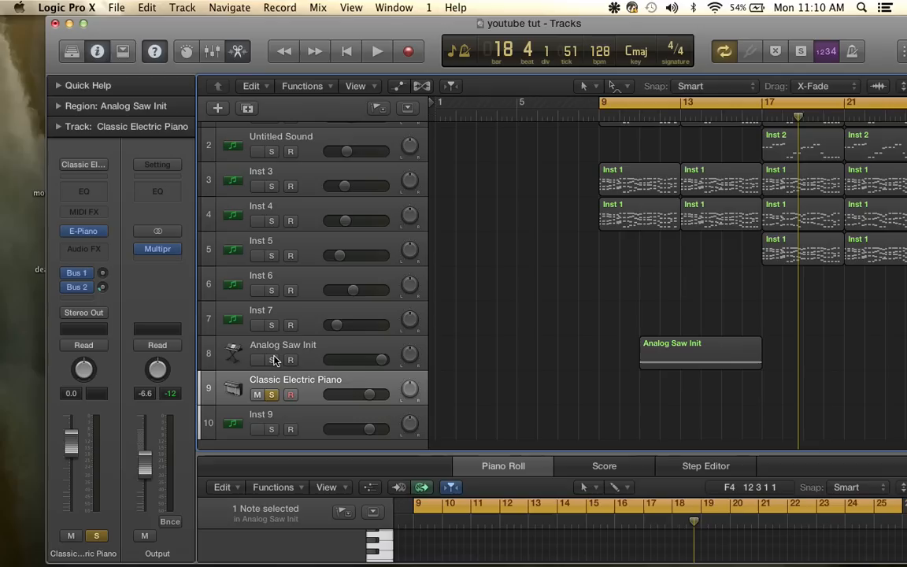
{"action": "left_click", "coordinate": [105, 232]}
{"action": "mouse_move", "coordinate": [113, 342]}
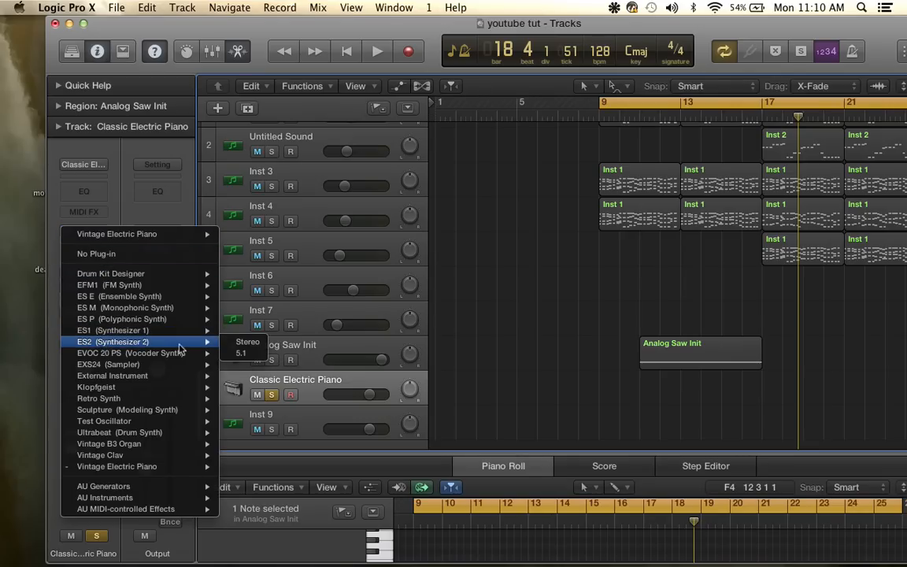
{"action": "left_click", "coordinate": [228, 344]}
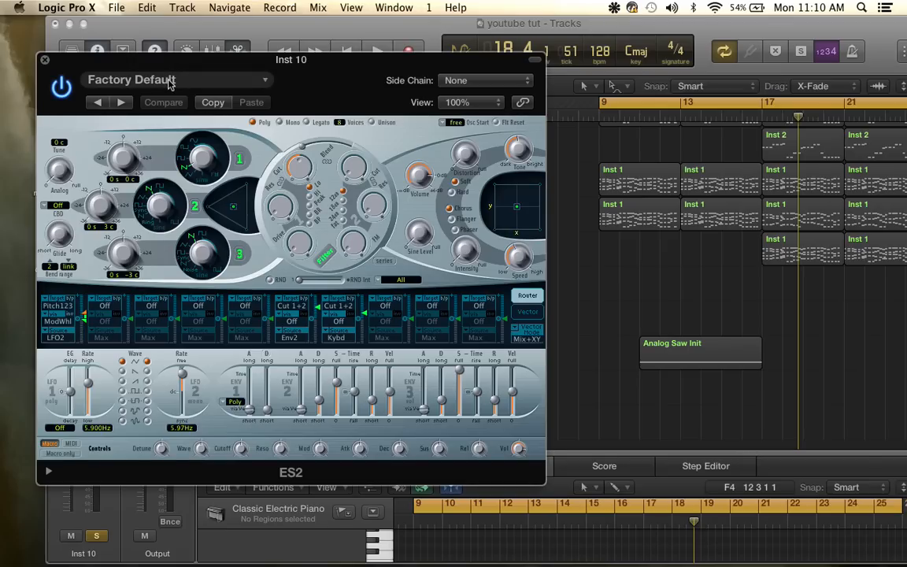
- Load the Analog Saw Init preset and shift the oscillator mix fully to the noise oscillator 3
{"action": "left_click", "coordinate": [260, 86]}
{"action": "mouse_move", "coordinate": [139, 519]}
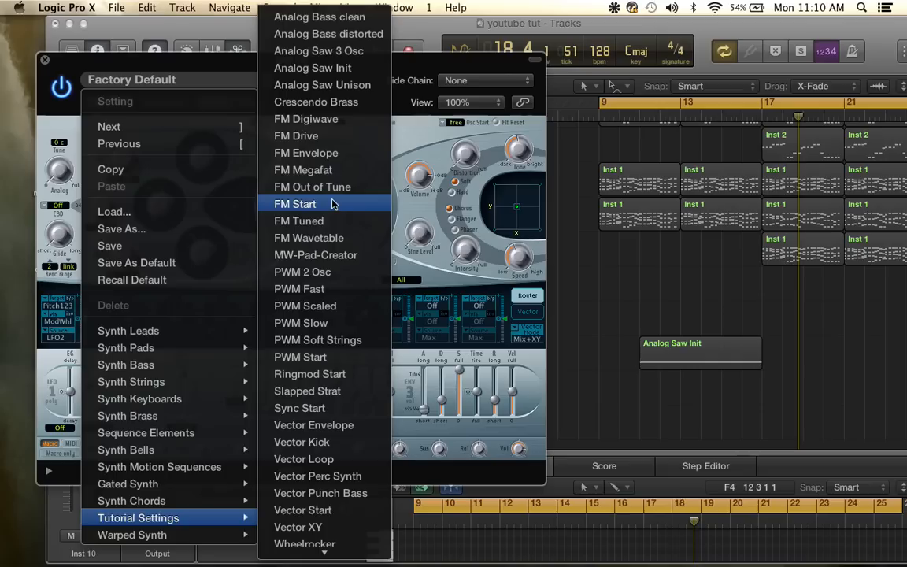
{"action": "left_click", "coordinate": [361, 73]}
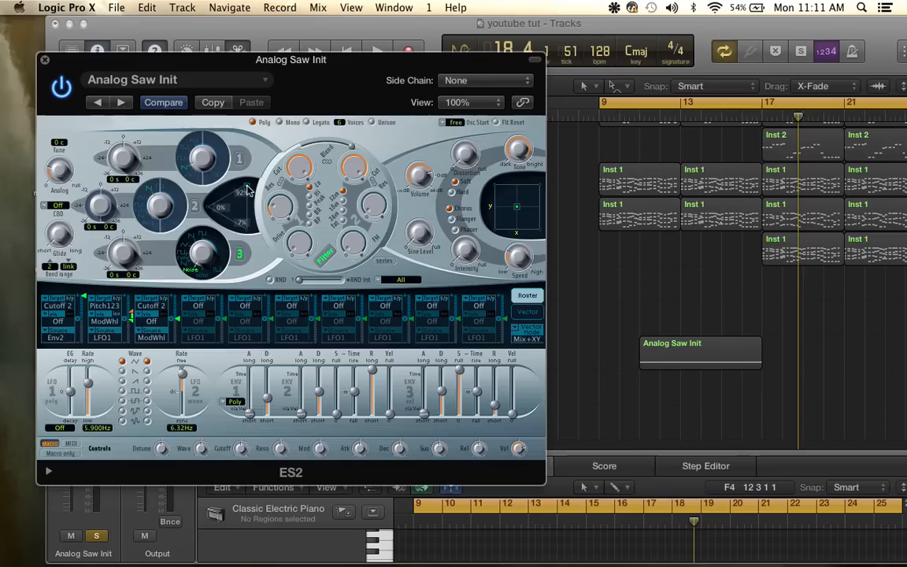
{"action": "left_click_drag", "start_coordinate": [247, 184], "coordinate": [249, 221]}
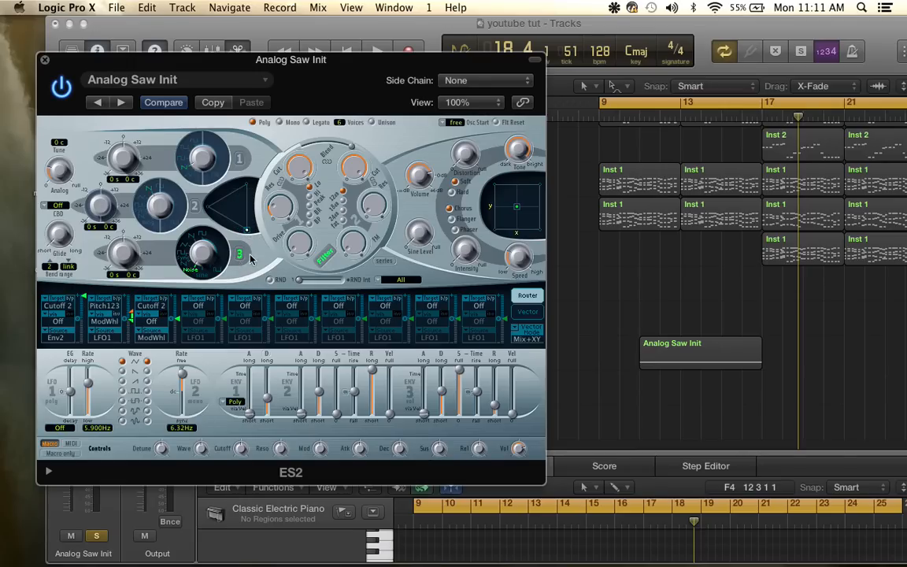
- Insert a stereo AutoFilter after ES2 on the new track with Resonance raised to 20%
{"action": "left_click", "coordinate": [45, 60]}
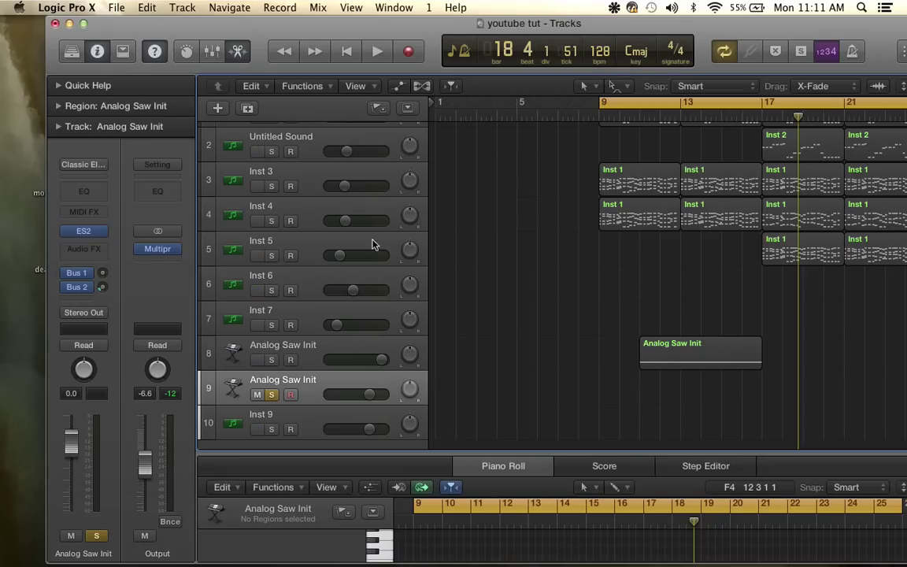
{"action": "left_click", "coordinate": [83, 249]}
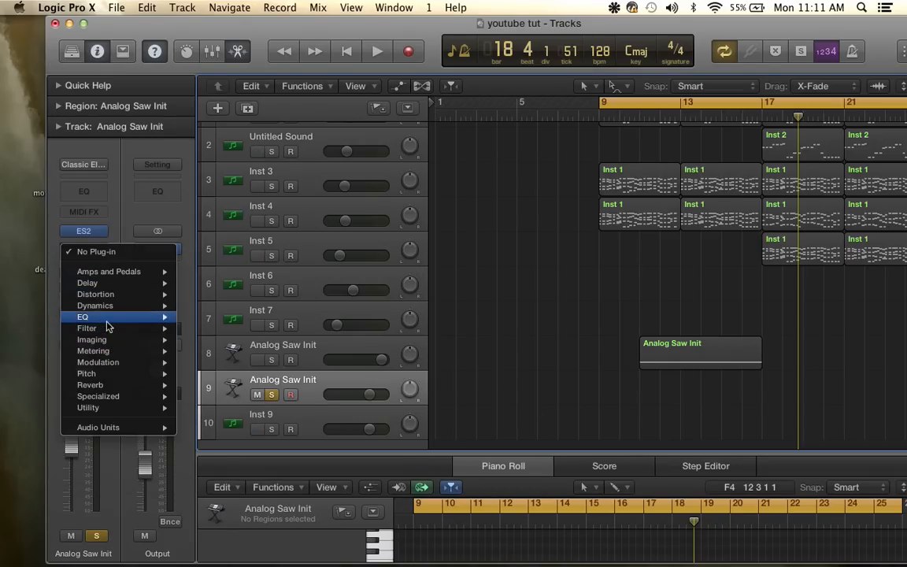
{"action": "mouse_move", "coordinate": [118, 327]}
{"action": "mouse_move", "coordinate": [211, 329]}
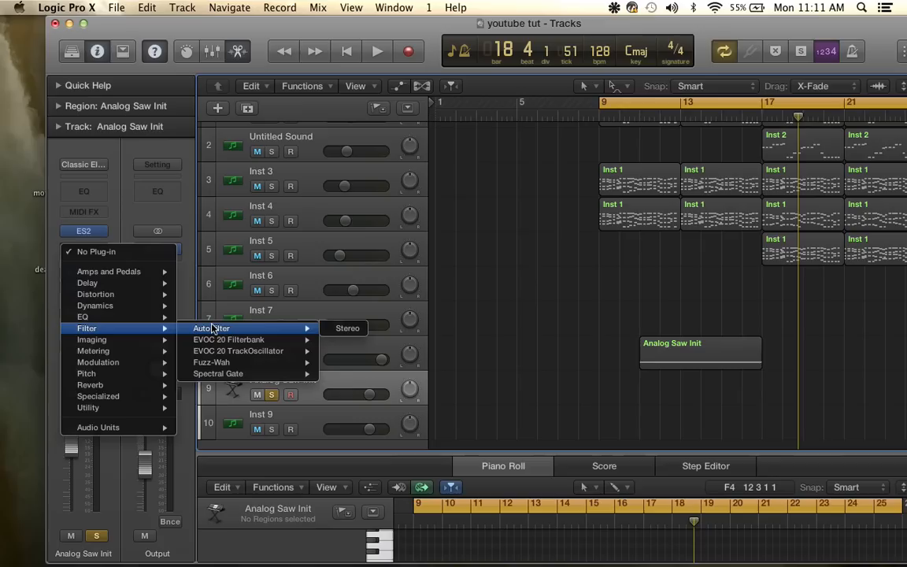
{"action": "left_click", "coordinate": [347, 329]}
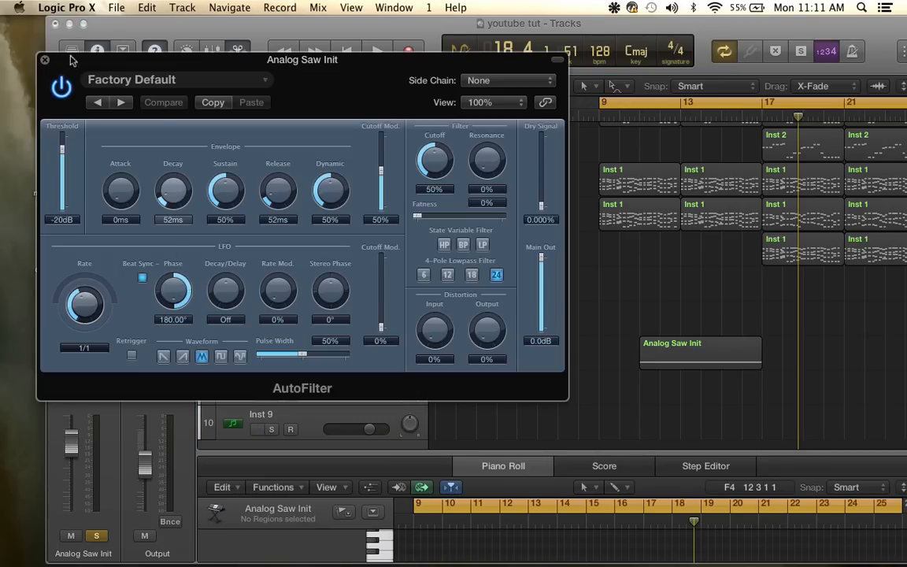
{"action": "left_click", "coordinate": [45, 60]}
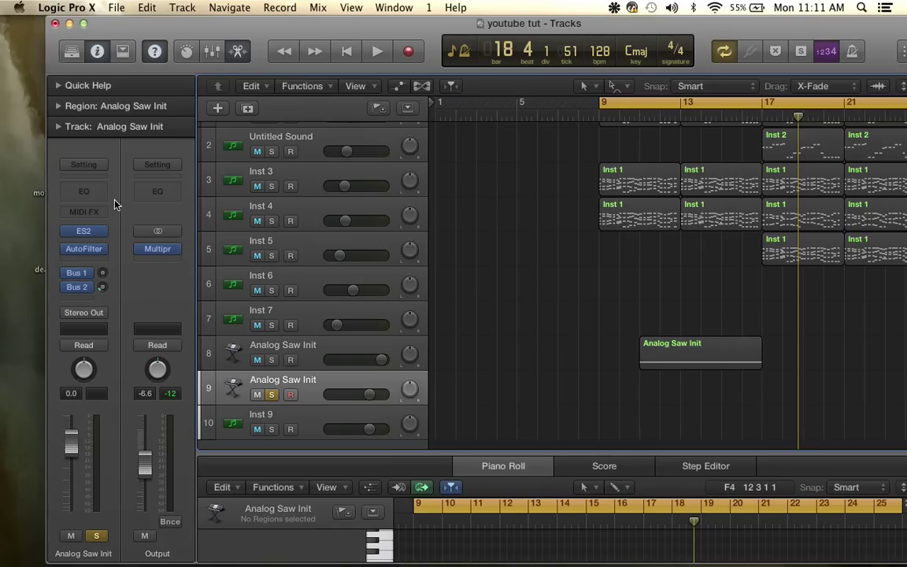
{"action": "left_click", "coordinate": [84, 249]}
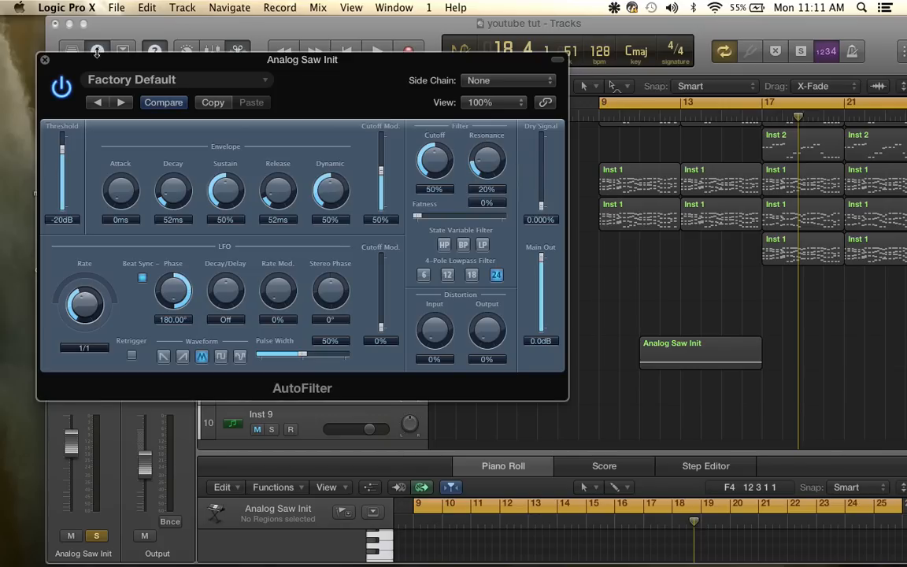
{"action": "left_click", "coordinate": [48, 62]}
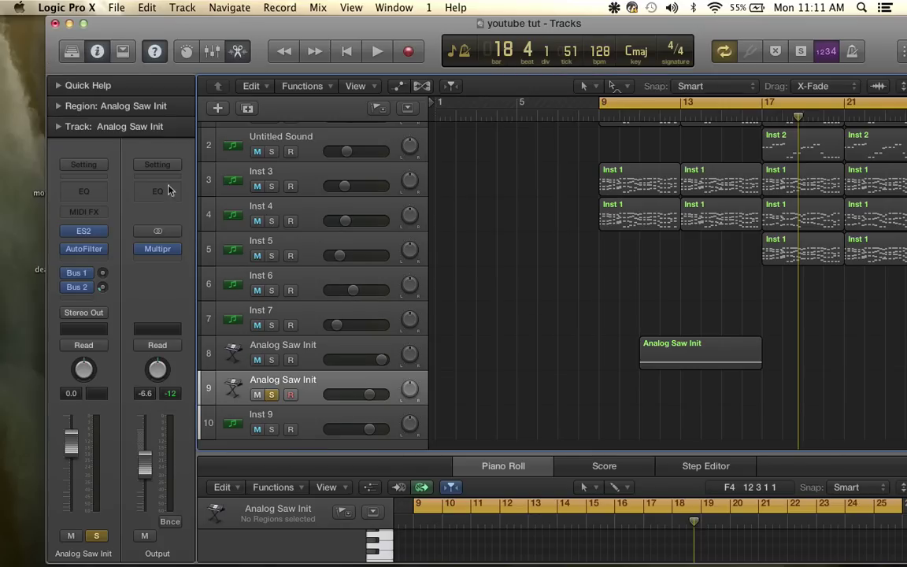
{"action": "left_click", "coordinate": [105, 248]}
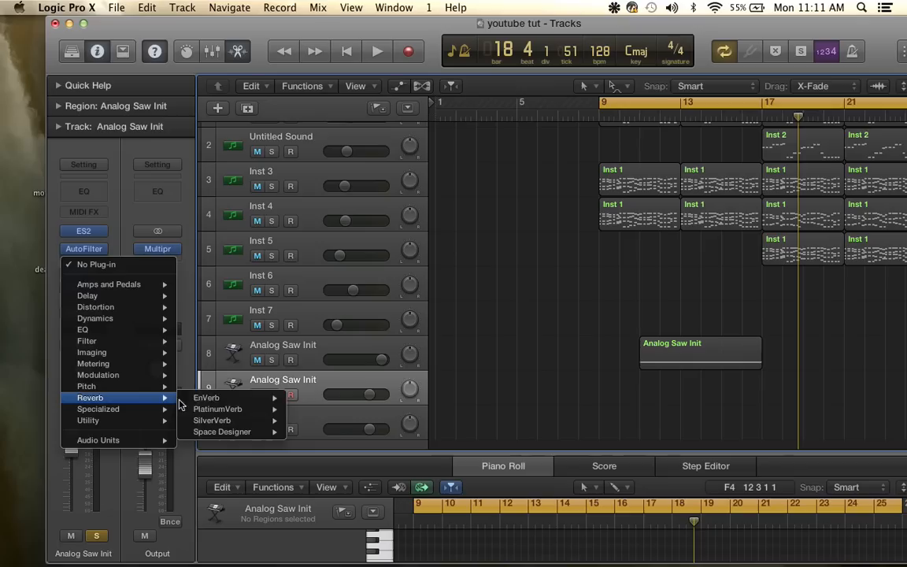
- Add Space Designer after AutoFilter with an outward-bowed volume decay, Rev near 0 dB and 12.000s length
{"action": "mouse_move", "coordinate": [222, 431]}
{"action": "left_click", "coordinate": [313, 431]}
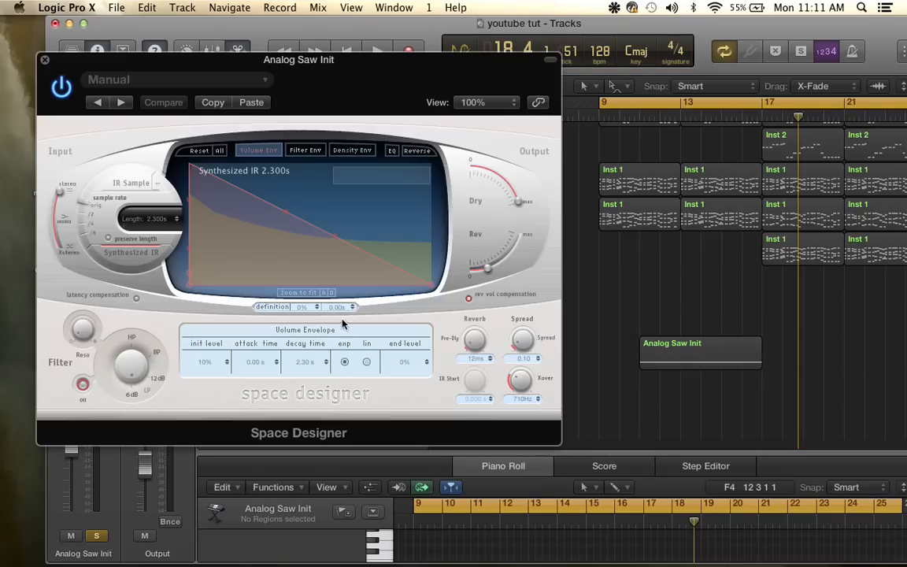
{"action": "left_click_drag", "start_coordinate": [284, 218], "coordinate": [282, 98]}
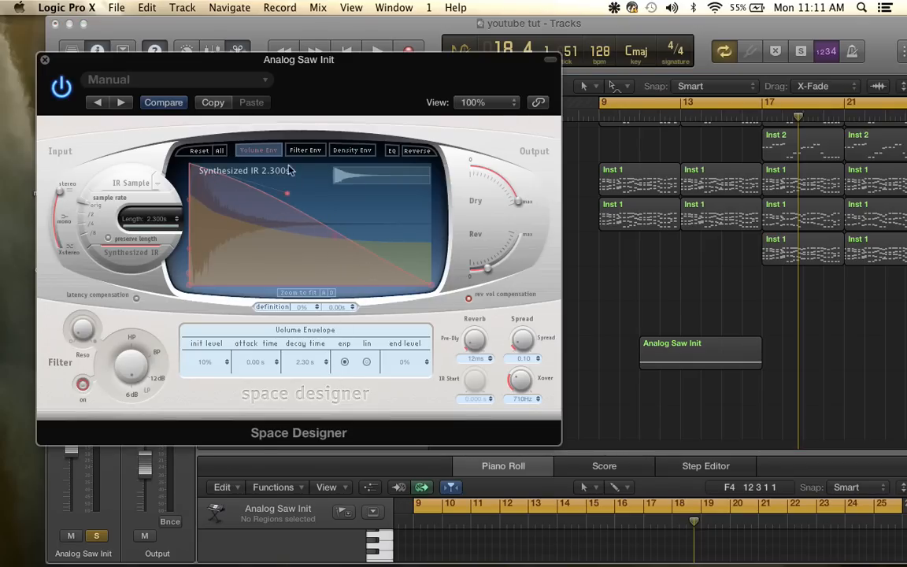
{"action": "left_click_drag", "start_coordinate": [335, 236], "coordinate": [393, 126]}
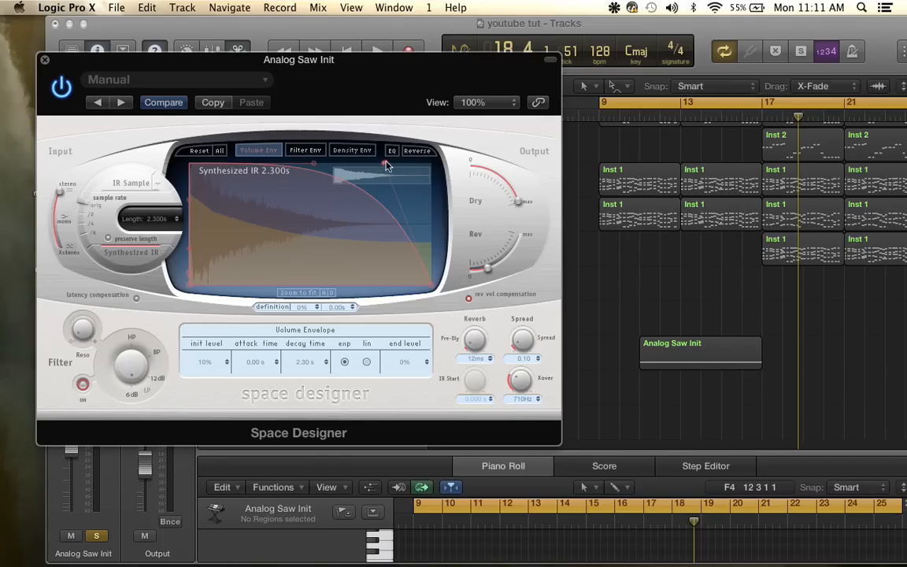
{"action": "left_click_drag", "start_coordinate": [386, 164], "coordinate": [512, 84]}
{"action": "left_click_drag", "start_coordinate": [488, 272], "coordinate": [526, 232]}
{"action": "left_click_drag", "start_coordinate": [150, 222], "coordinate": [151, 200]}
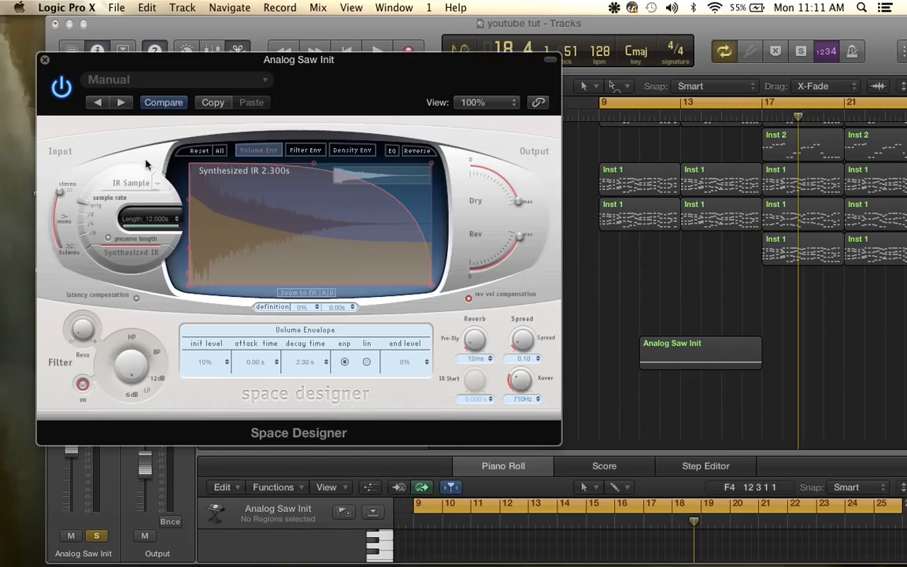
- Delete the old Analog Saw Init region and erase its automation data
{"action": "left_click", "coordinate": [45, 61]}
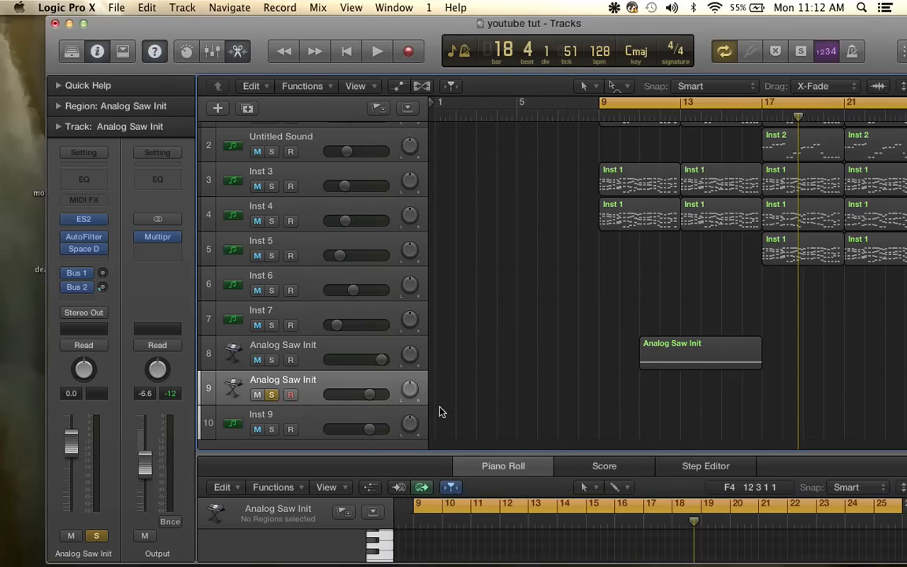
{"action": "scroll", "coordinate": [552, 346], "scroll_direction": "down", "scroll_amount": 1}
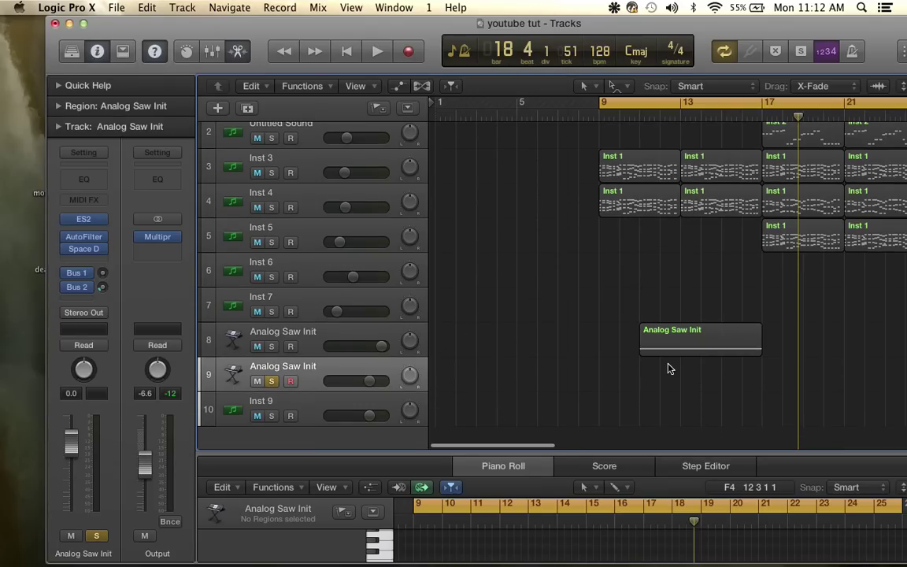
{"action": "left_click", "coordinate": [613, 86]}
{"action": "left_click", "coordinate": [583, 120]}
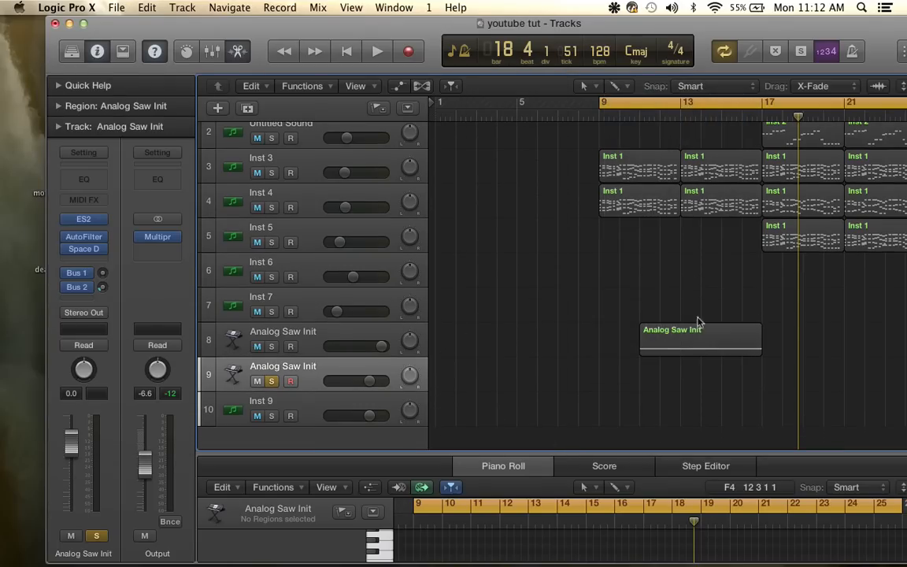
{"action": "left_click", "coordinate": [712, 351]}
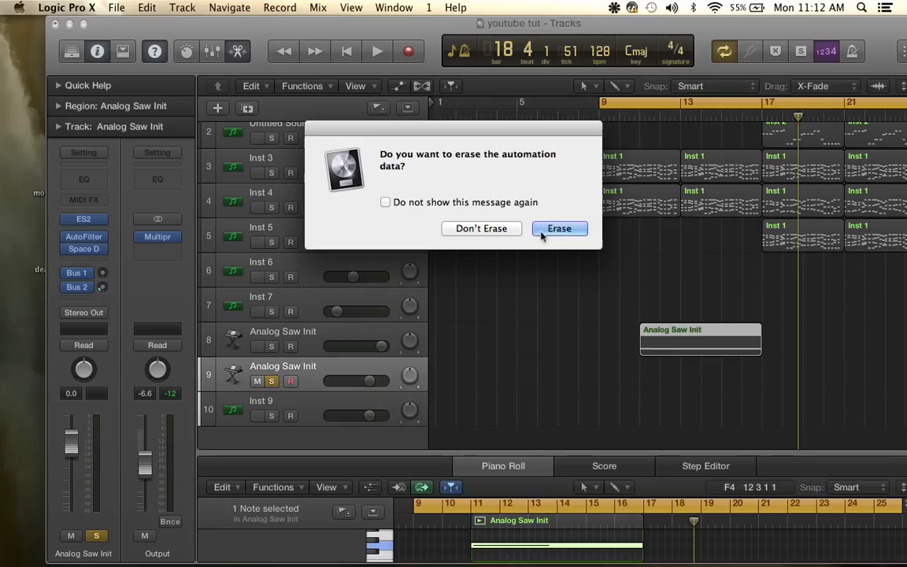
{"action": "left_click", "coordinate": [506, 227]}
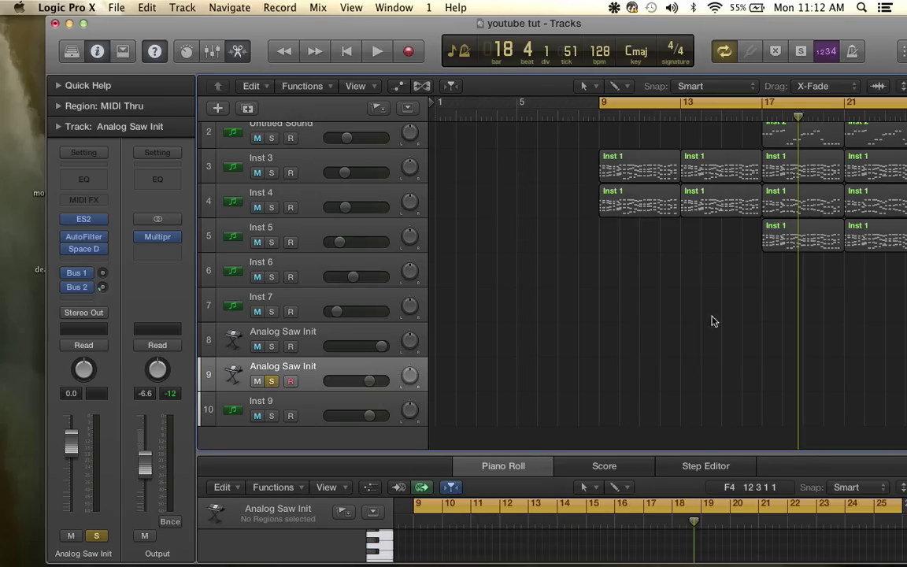
- Pencil a new region on track 9 and draw one long C3 note from bar 12 to 16
{"action": "left_click", "coordinate": [660, 383]}
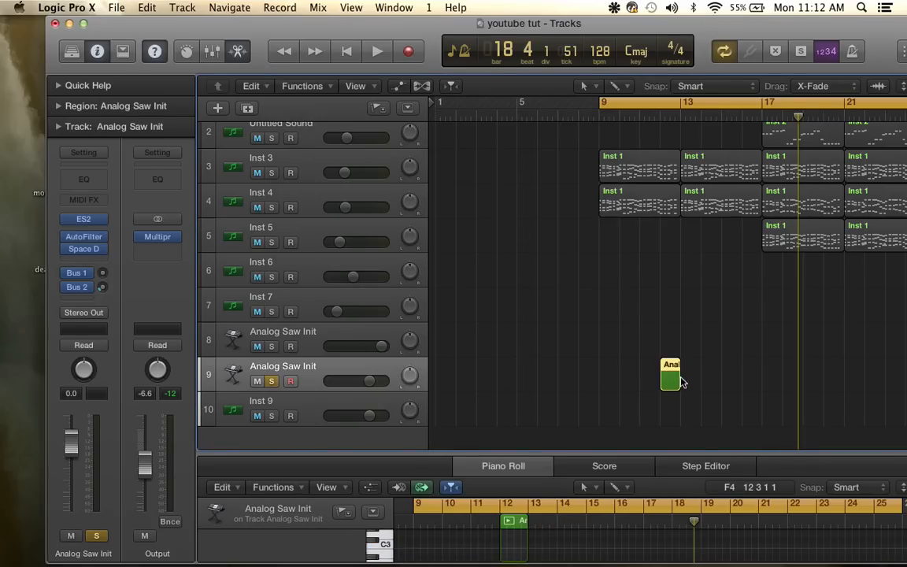
{"action": "left_click_drag", "start_coordinate": [679, 378], "coordinate": [760, 379]}
{"action": "scroll", "coordinate": [692, 378], "scroll_direction": "right", "scroll_amount": 3}
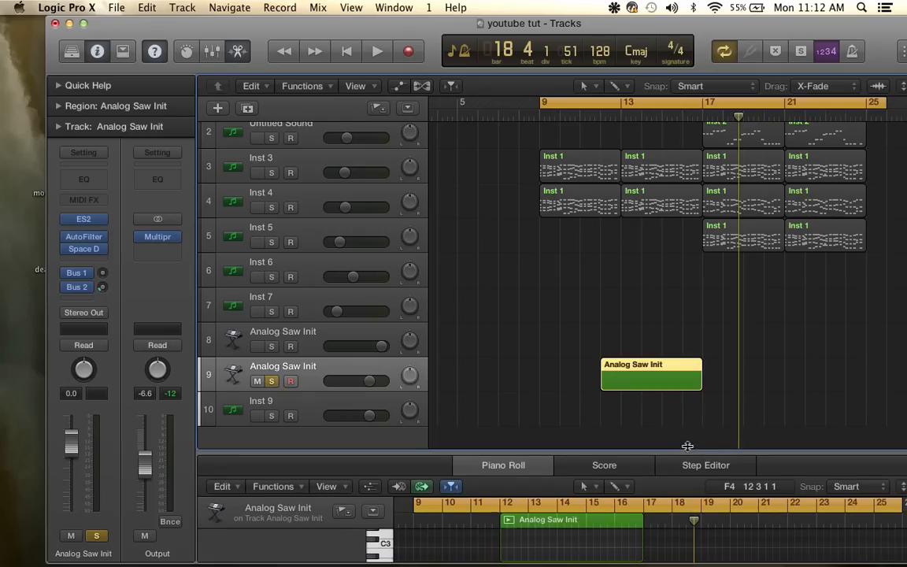
{"action": "mouse_move", "coordinate": [691, 448]}
{"action": "left_mouse_down"}
{"action": "mouse_move", "coordinate": [691, 361]}
{"action": "mouse_move", "coordinate": [628, 317]}
{"action": "left_mouse_up"}
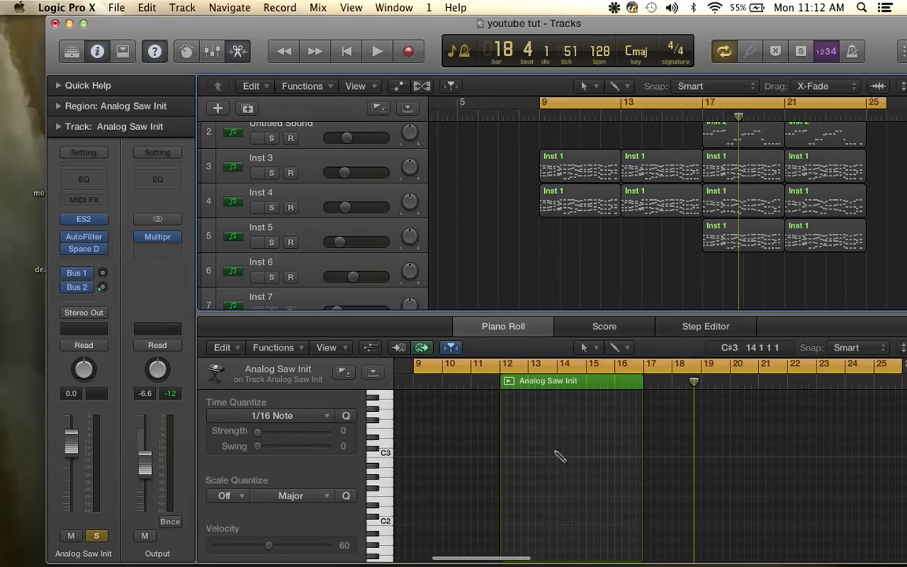
{"action": "left_click", "coordinate": [504, 449]}
{"action": "left_click_drag", "start_coordinate": [560, 448], "coordinate": [642, 448]}
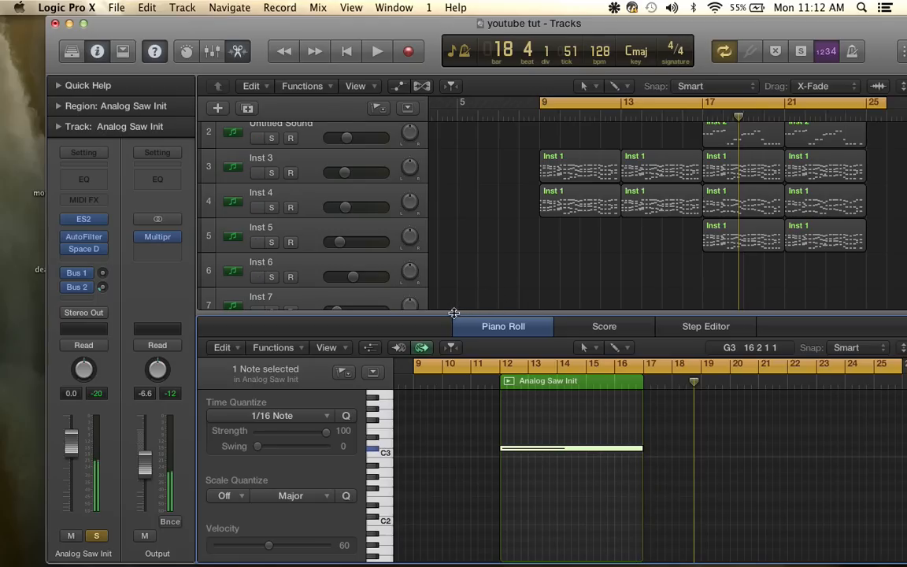
{"action": "key", "text": "e"}
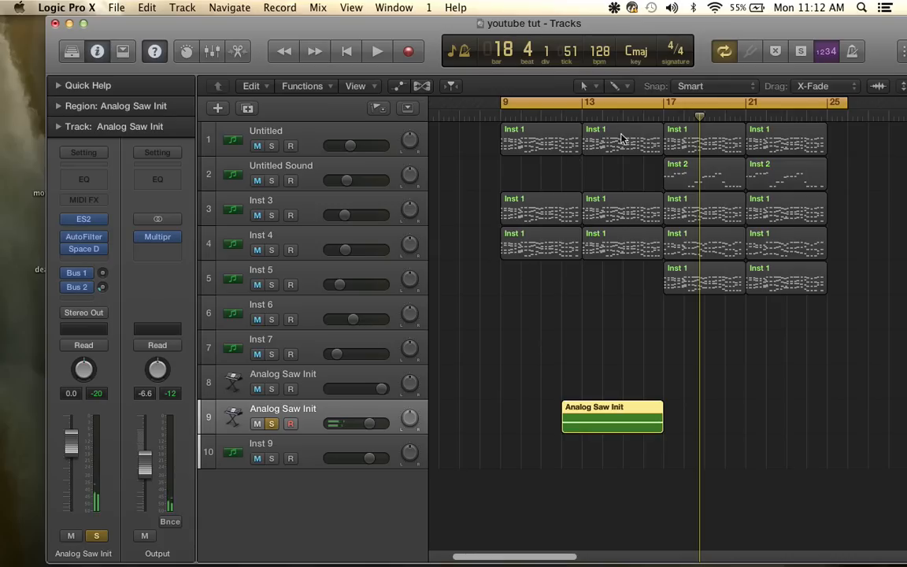
- Show automation lanes, target track 9 at 2 AutoFilter > Cutoff and add a point inside the region
{"action": "left_click", "coordinate": [398, 86]}
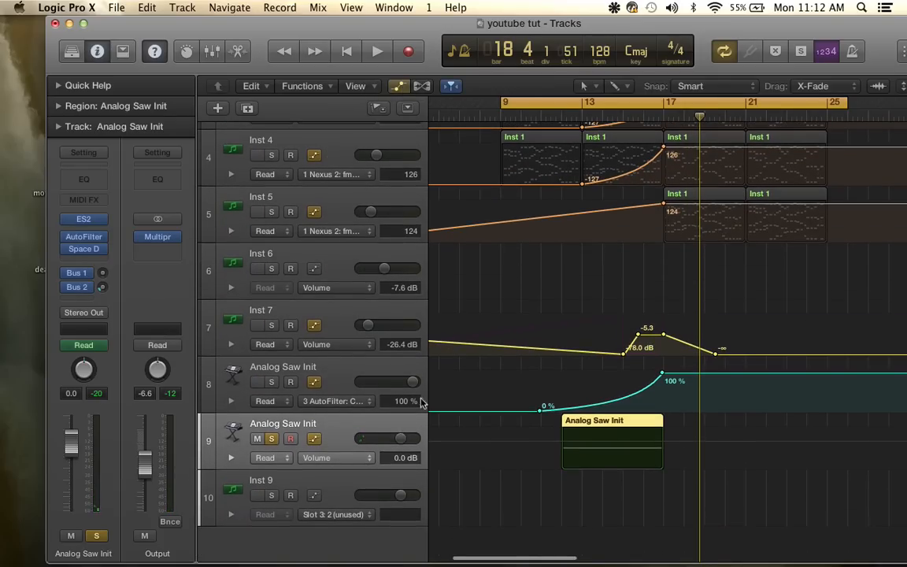
{"action": "left_click", "coordinate": [363, 462]}
{"action": "mouse_move", "coordinate": [386, 521]}
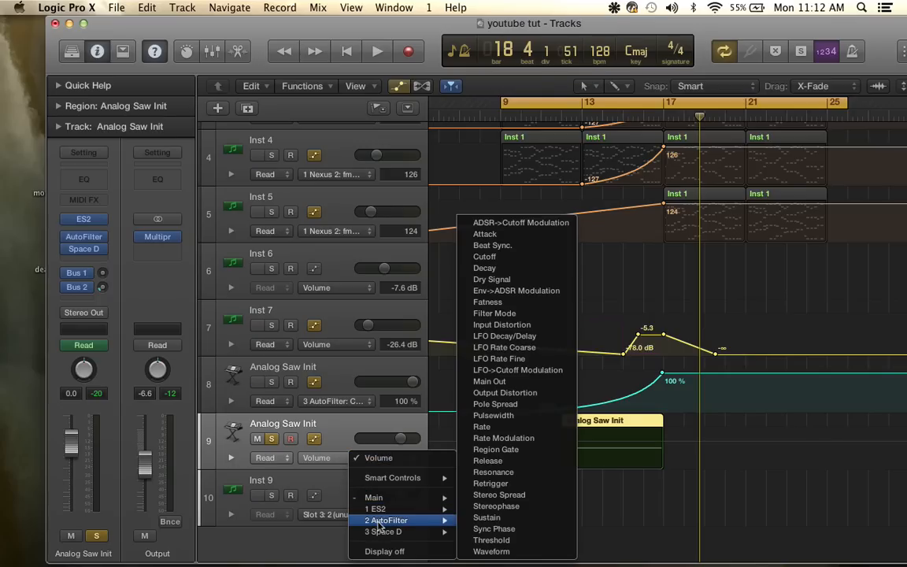
{"action": "left_click", "coordinate": [302, 381]}
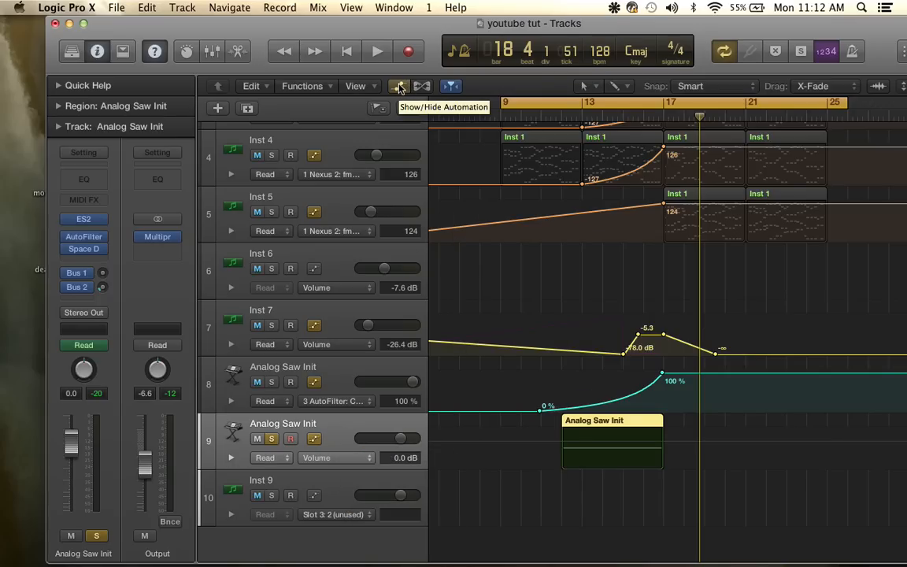
{"action": "left_click", "coordinate": [364, 457]}
{"action": "mouse_move", "coordinate": [389, 520]}
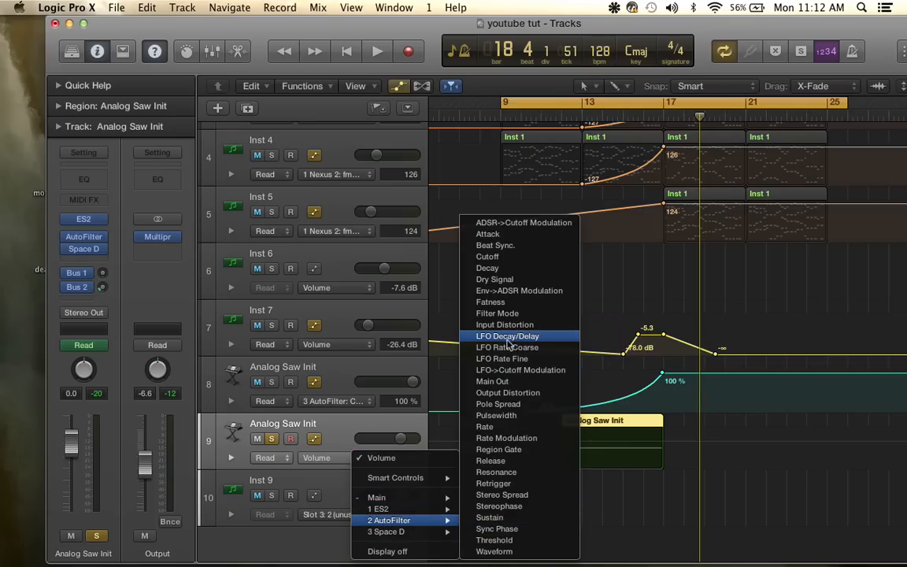
{"action": "left_click", "coordinate": [501, 260]}
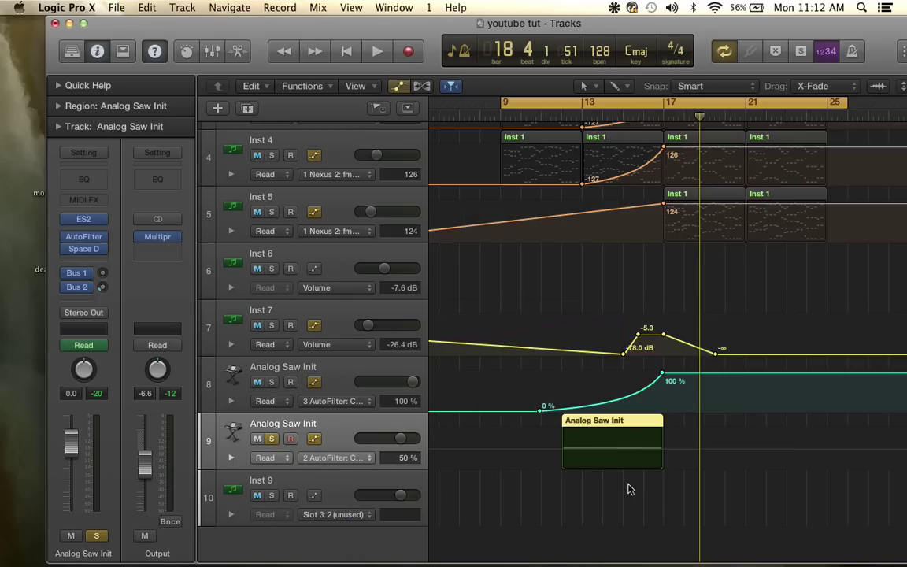
{"action": "left_click", "coordinate": [661, 450]}
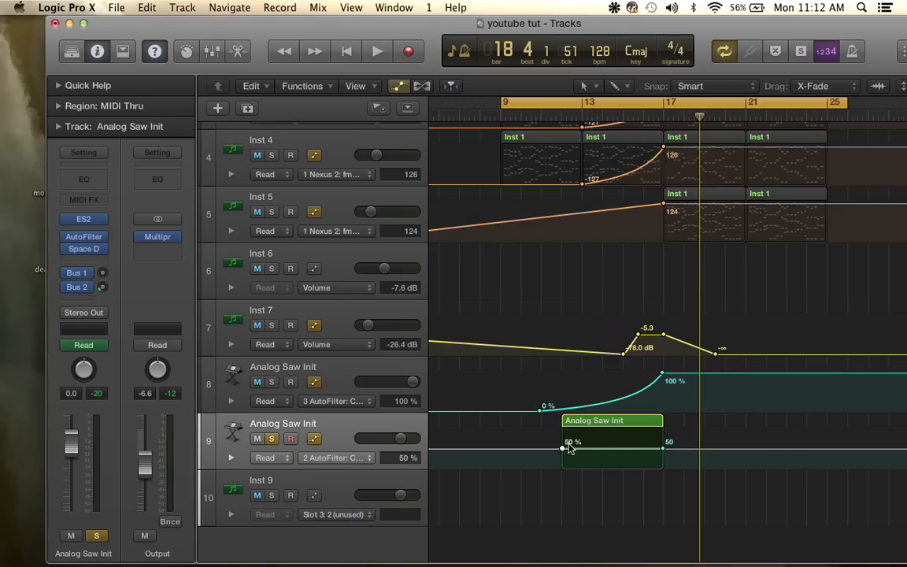
- Set the bar-12 Cutoff point to 0% and bar-17 to 100%, then bend the ramp into a curve
{"action": "left_click_drag", "start_coordinate": [563, 448], "coordinate": [562, 467]}
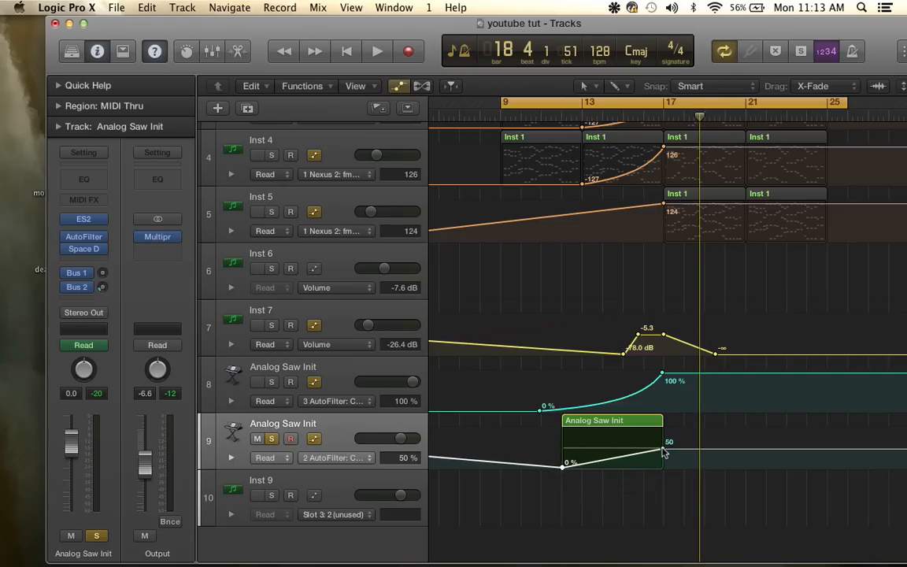
{"action": "left_click_drag", "start_coordinate": [664, 451], "coordinate": [659, 427]}
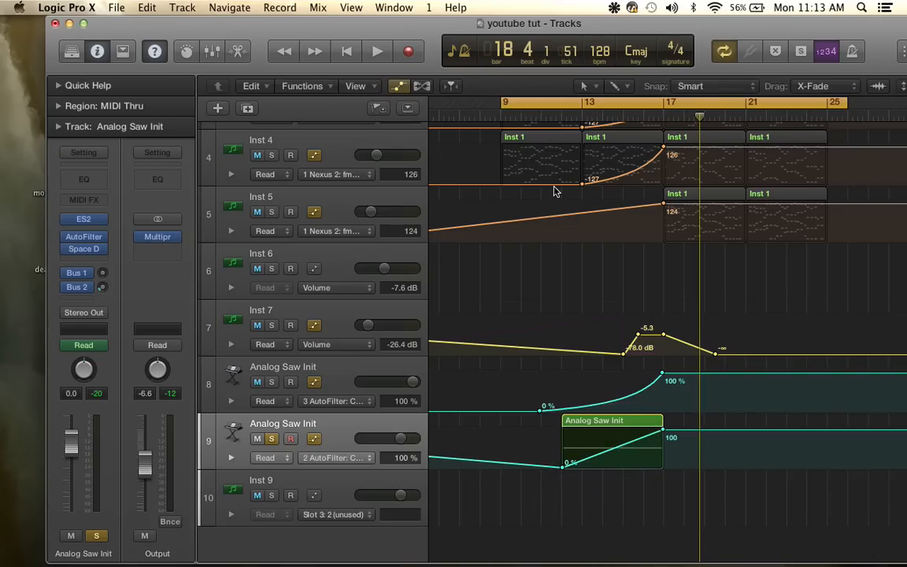
{"action": "left_click", "coordinate": [618, 86]}
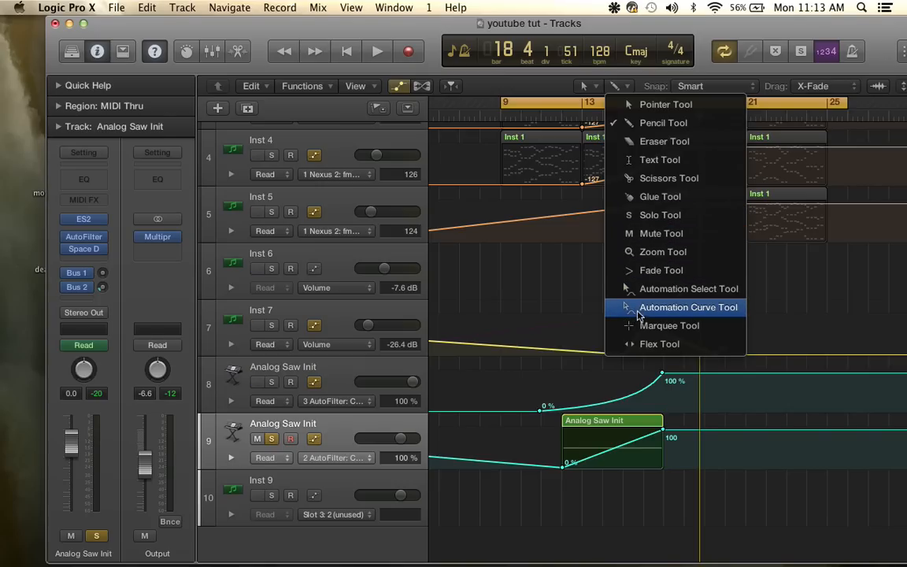
{"action": "left_click", "coordinate": [643, 309]}
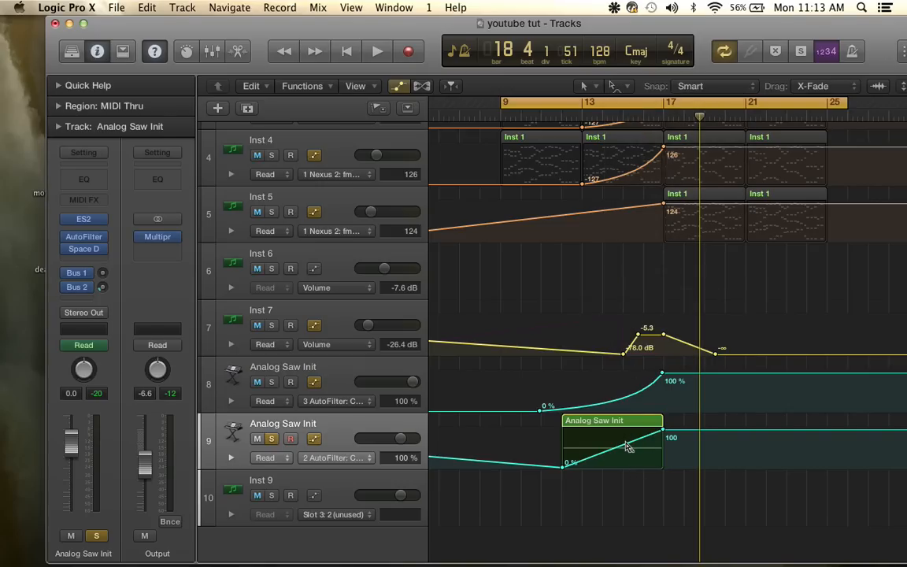
{"action": "left_click_drag", "start_coordinate": [628, 447], "coordinate": [639, 466]}
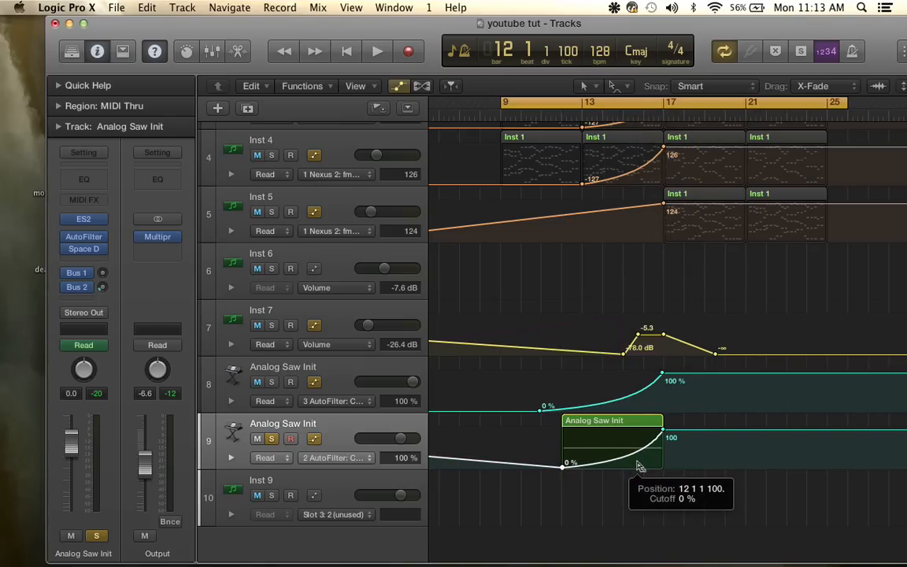
- Audition the sweep and fine-tune the bend of the rising cutoff curve with the Automation Curve Tool
{"action": "key", "text": "space"}
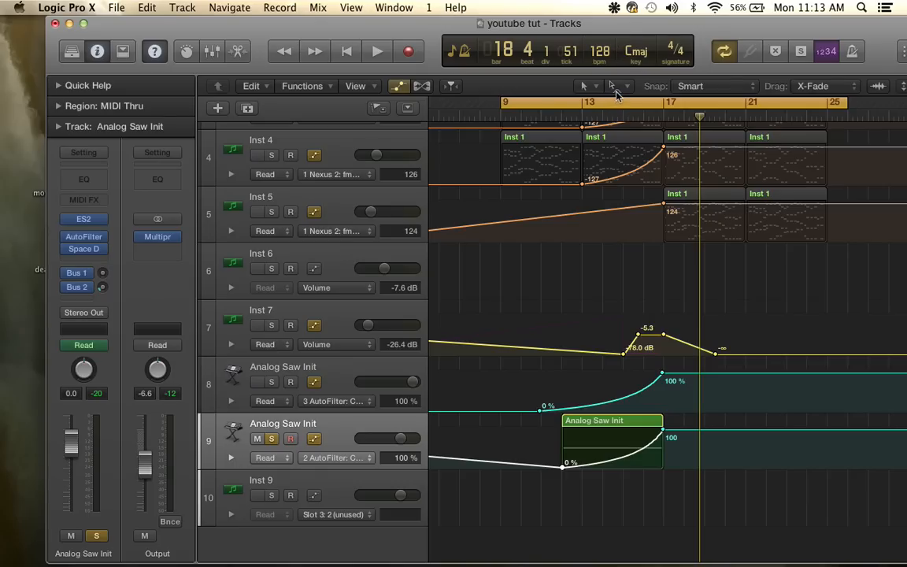
{"action": "left_click", "coordinate": [617, 94]}
{"action": "left_click_drag", "start_coordinate": [627, 462], "coordinate": [627, 460]}
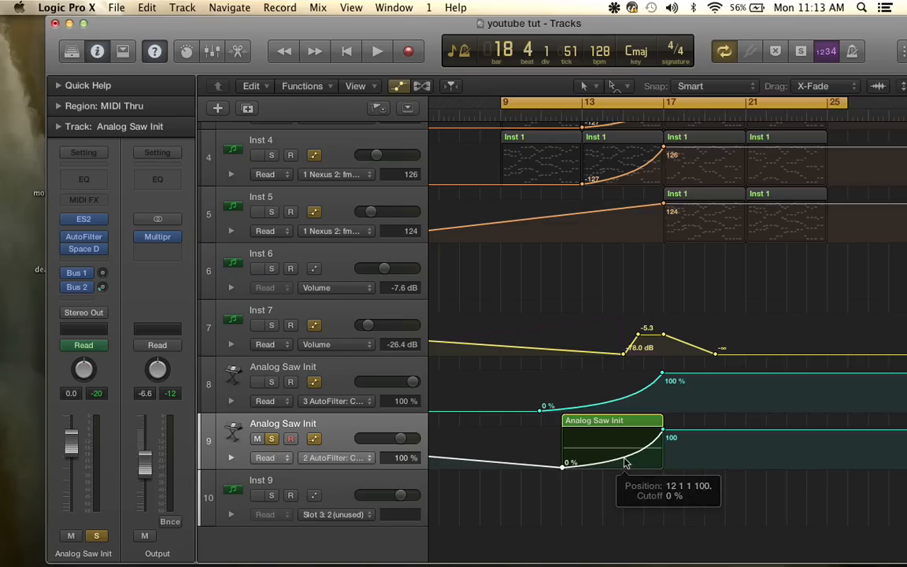
{"action": "left_click_drag", "start_coordinate": [627, 460], "coordinate": [627, 460]}
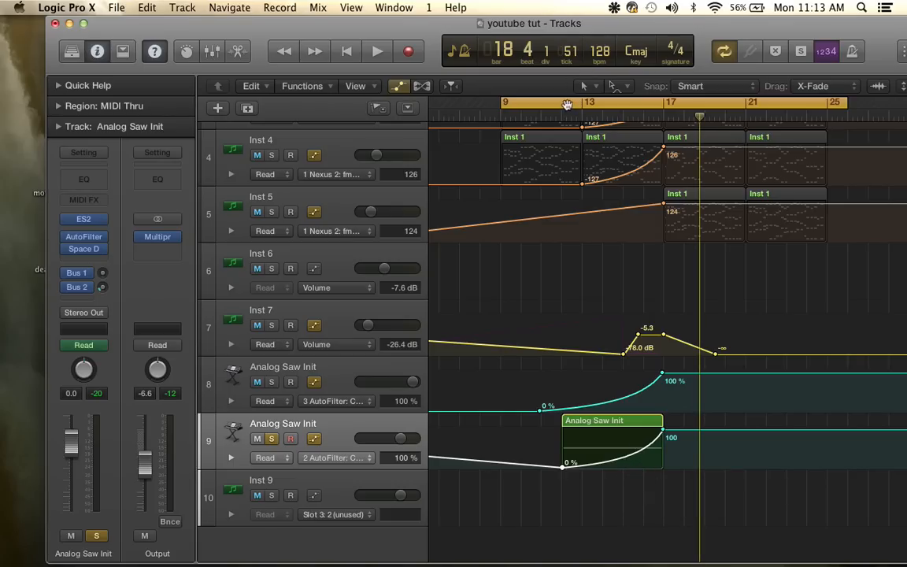
- Move the cycle range to start at bar 12 and play the loop to hear the cutoff sweep
{"action": "left_click_drag", "start_coordinate": [567, 105], "coordinate": [627, 107]}
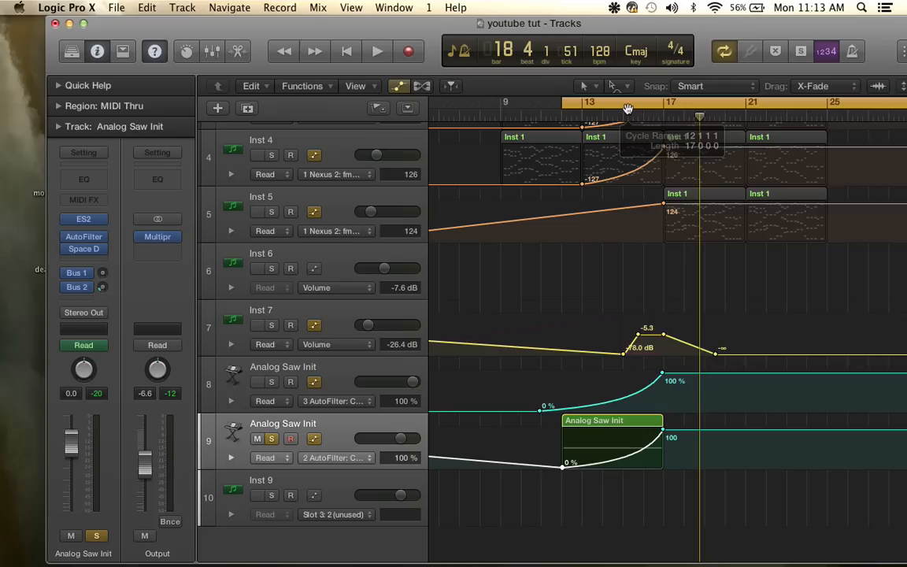
{"action": "key", "text": "space"}
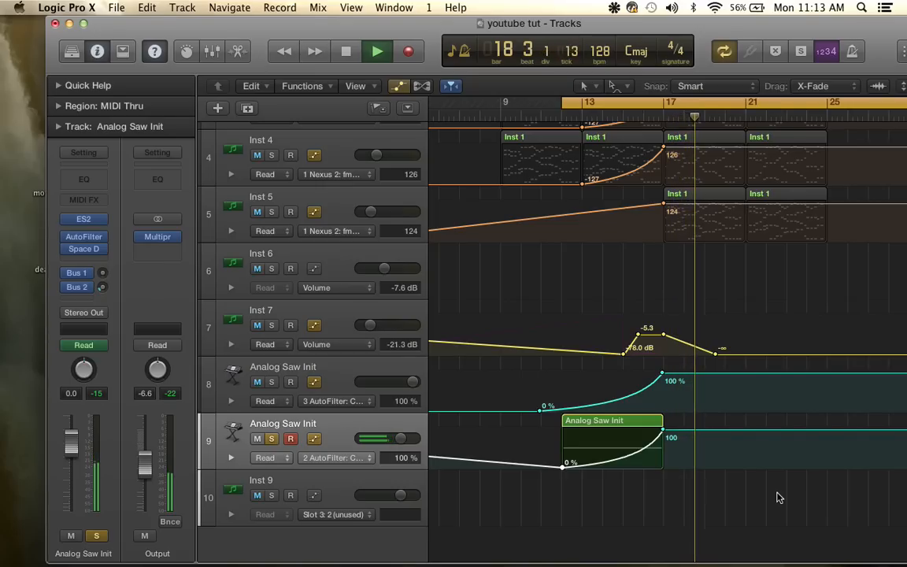
{"action": "key", "text": "space"}
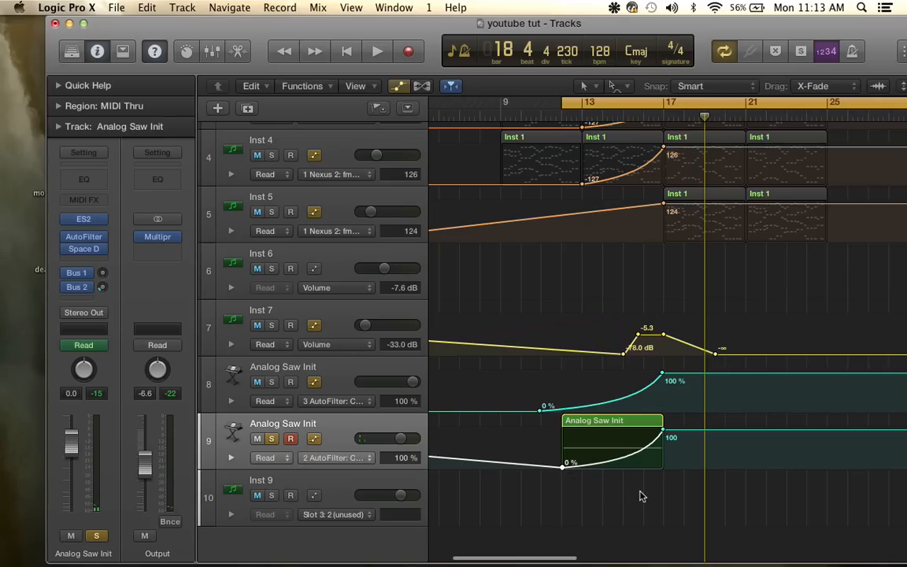
{"action": "mouse_move", "coordinate": [130, 30]}
{"action": "left_mouse_down"}
{"action": "mouse_move", "coordinate": [318, 30]}
{"action": "mouse_move", "coordinate": [83, 4]}
{"action": "left_mouse_up"}
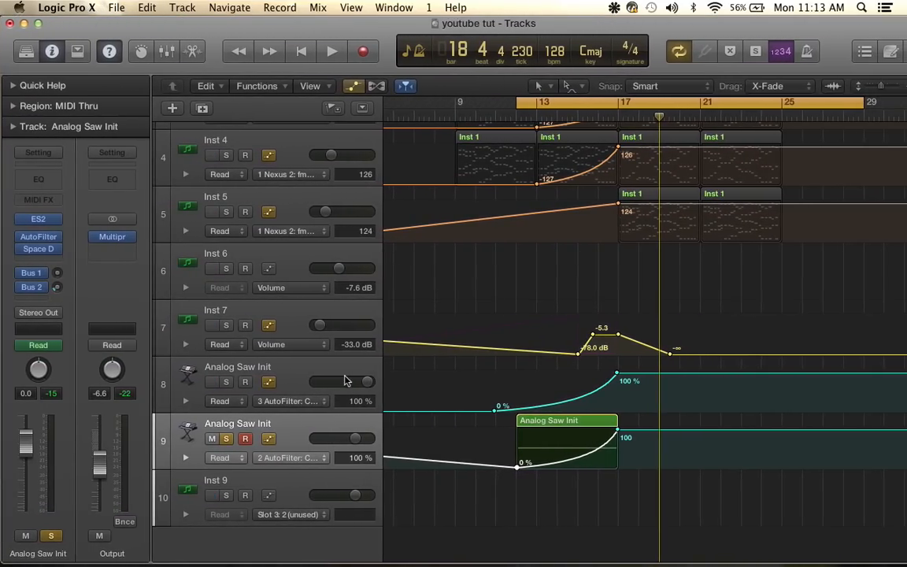
- Open the track 9 region in the Piano Roll and trim the long C3 note to a sixteenth
{"action": "left_click", "coordinate": [575, 424]}
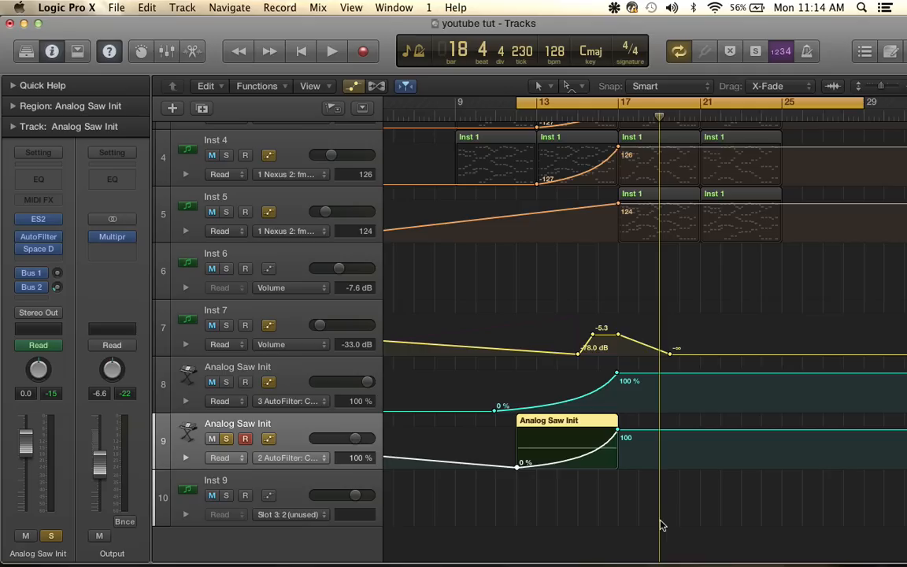
{"action": "double_click", "coordinate": [564, 426]}
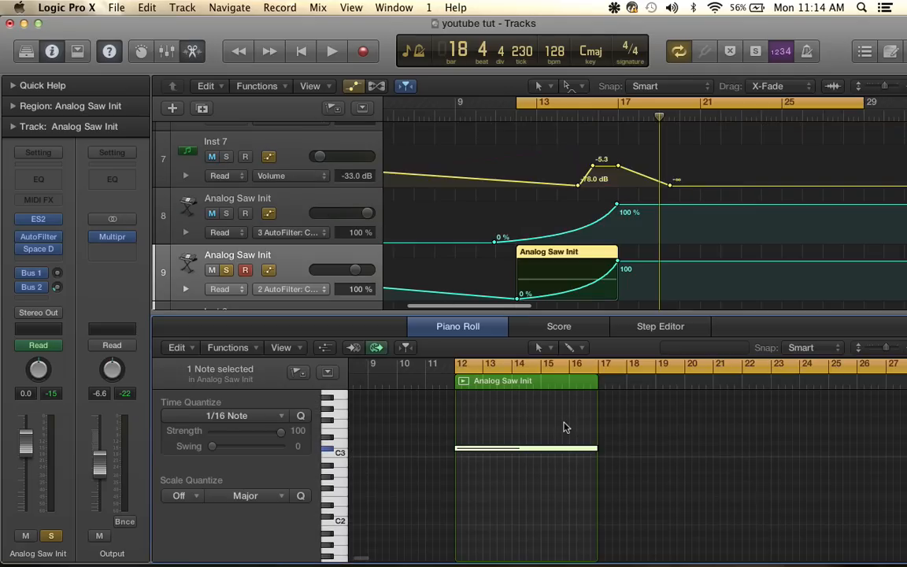
{"action": "scroll", "coordinate": [615, 450], "scroll_direction": "up", "scroll_amount": 2}
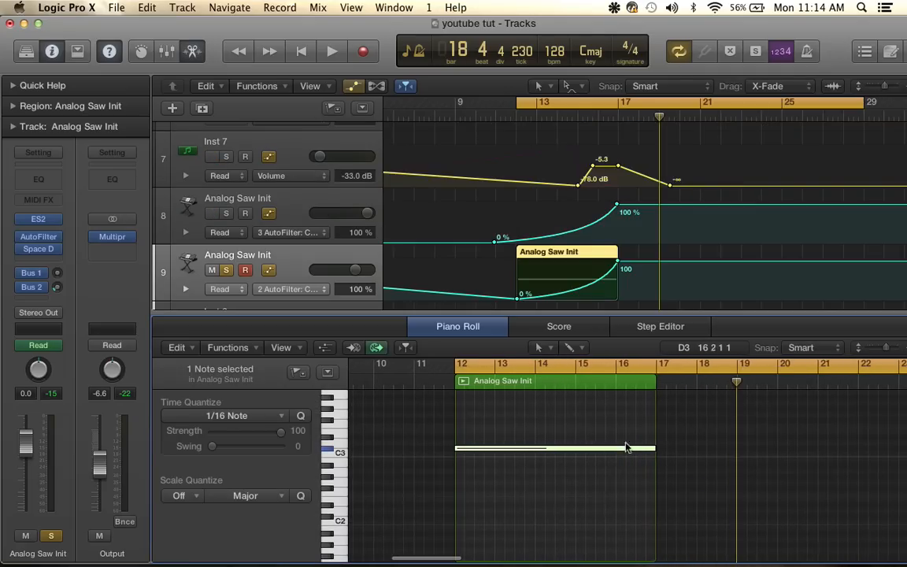
{"action": "left_click_drag", "start_coordinate": [653, 447], "coordinate": [461, 447]}
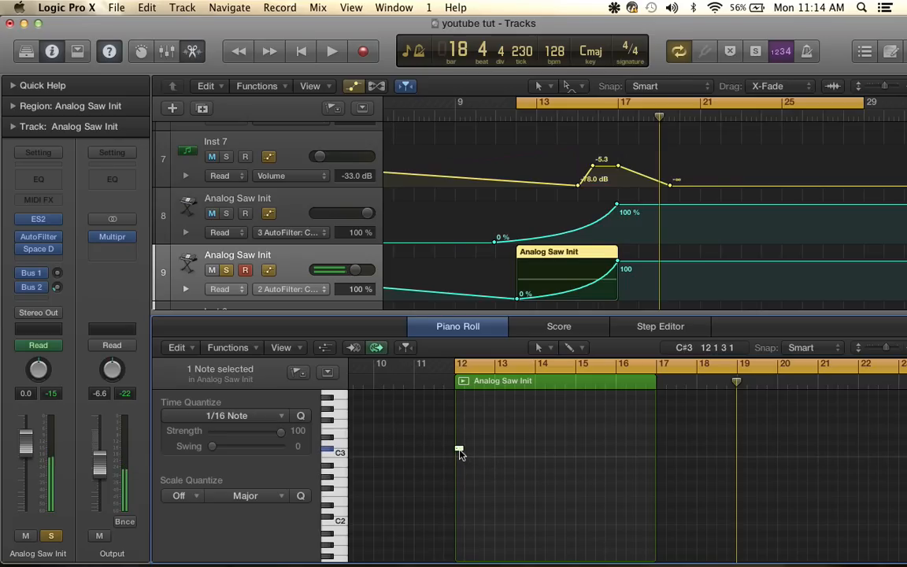
{"action": "mouse_move", "coordinate": [38, 236]}
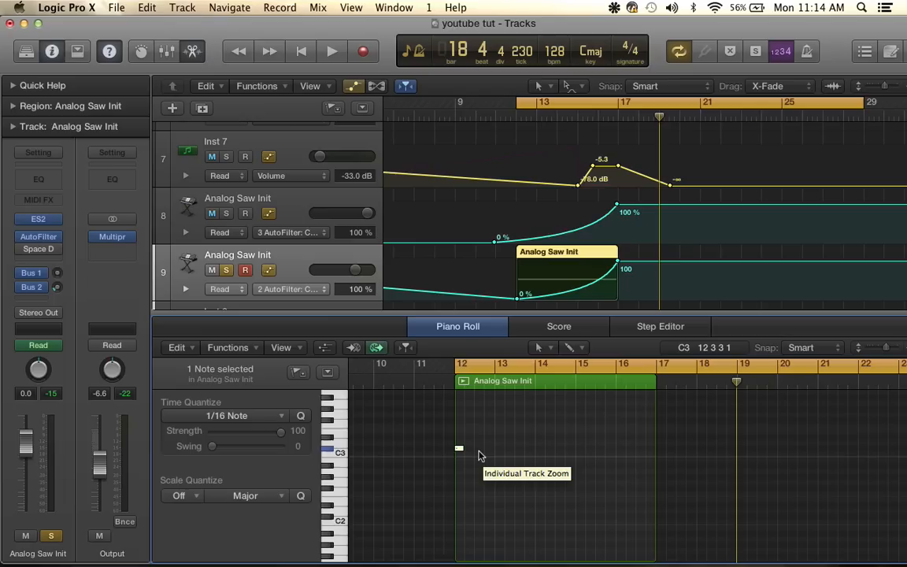
{"action": "scroll", "coordinate": [480, 454], "scroll_direction": "up", "scroll_amount": 5}
{"action": "scroll", "coordinate": [480, 455], "scroll_direction": "up", "scroll_amount": 3}
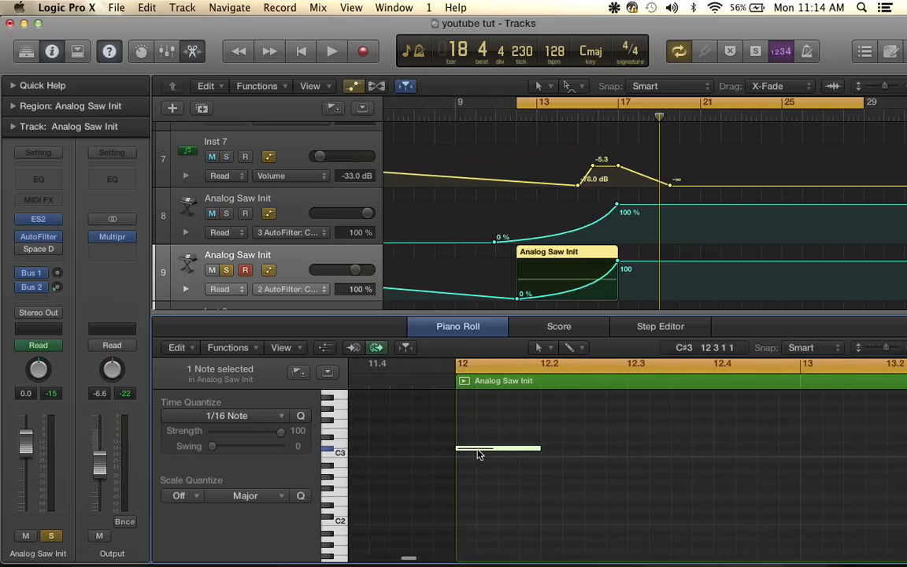
{"action": "left_click_drag", "start_coordinate": [578, 449], "coordinate": [485, 450]}
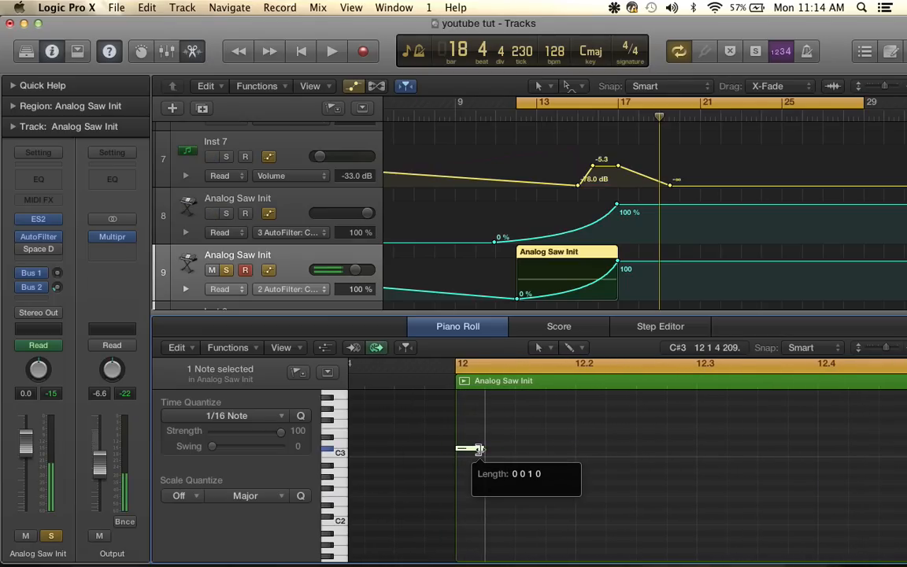
{"action": "scroll", "coordinate": [540, 454], "scroll_direction": "down", "scroll_amount": 3}
{"action": "scroll", "coordinate": [535, 453], "scroll_direction": "down", "scroll_amount": 3}
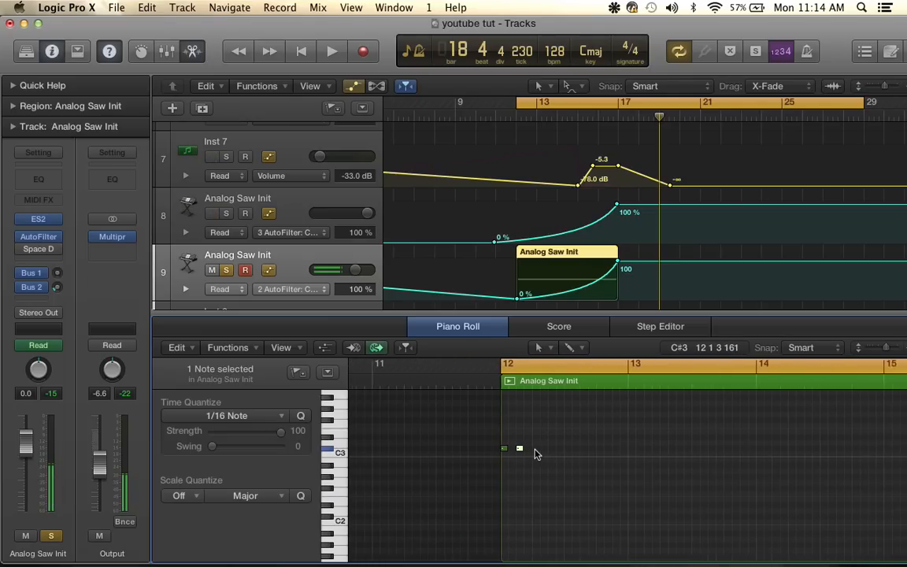
- Add three more short C3 notes in a row after the first one
{"action": "left_click", "coordinate": [535, 449]}
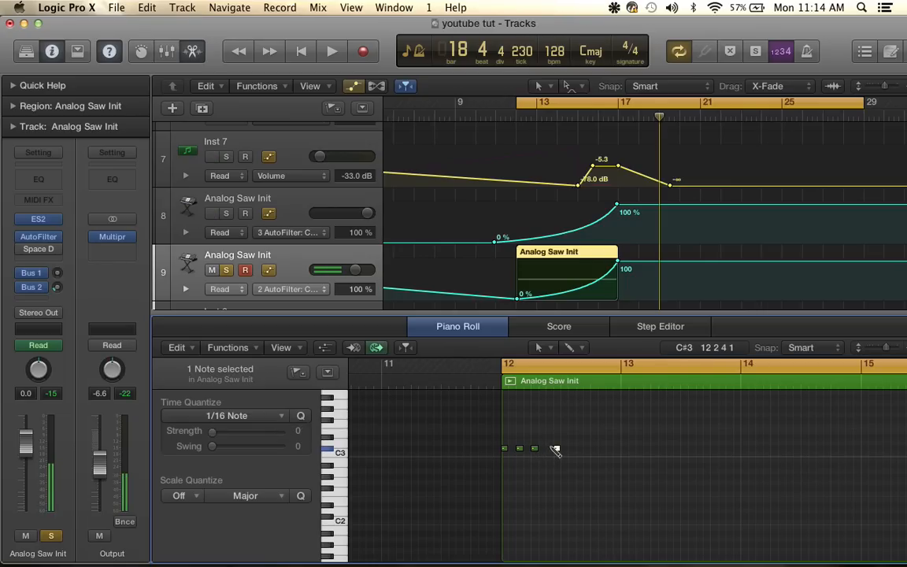
{"action": "left_click", "coordinate": [549, 449]}
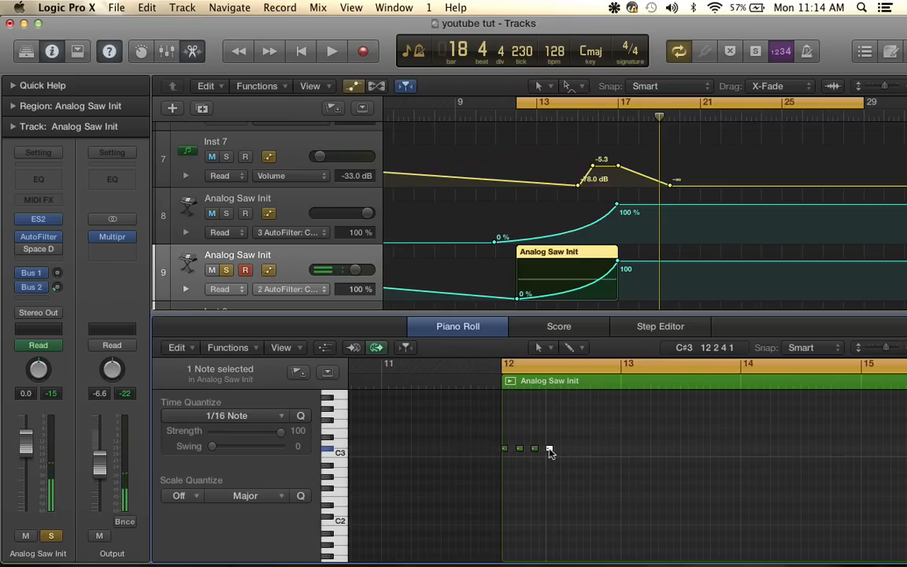
{"action": "left_click", "coordinate": [565, 449]}
- Add a seventh short C3, repeat the seven notes (Cmd+R) and space the copies evenly after the originals
{"action": "left_click", "coordinate": [579, 449]}
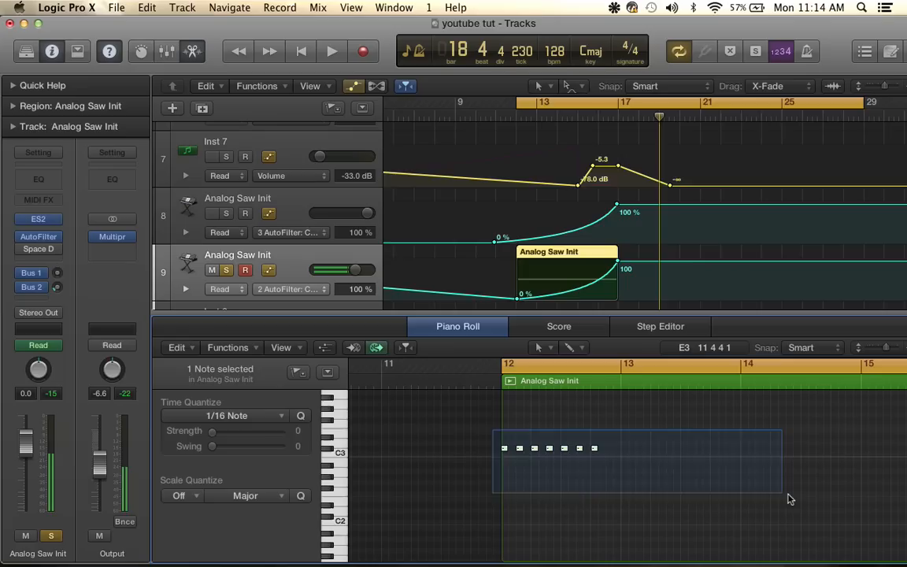
{"action": "left_click_drag", "start_coordinate": [496, 415], "coordinate": [791, 497]}
{"action": "key", "text": "super+r"}
{"action": "key", "text": "Escape"}
{"action": "left_click_drag", "start_coordinate": [554, 449], "coordinate": [652, 450]}
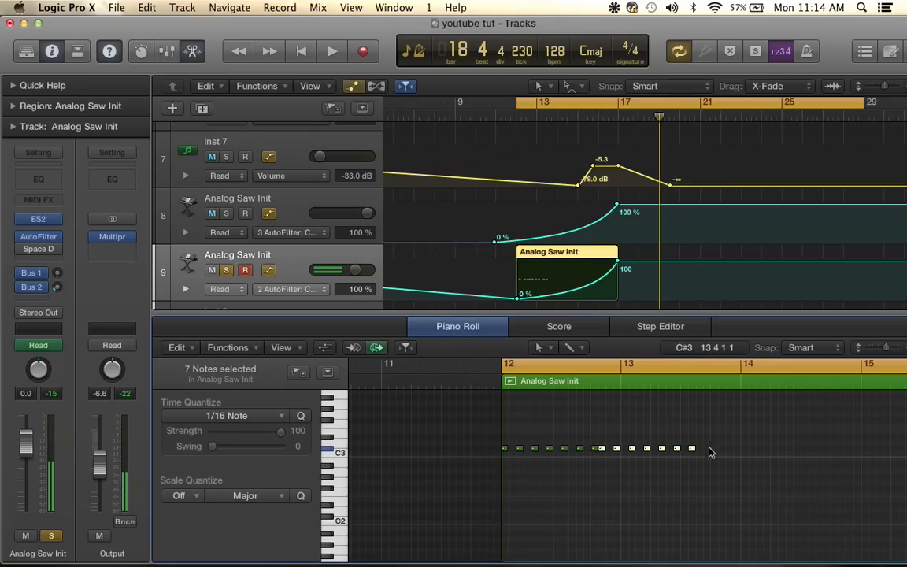
{"action": "key", "text": "space"}
{"action": "key", "text": "space"}
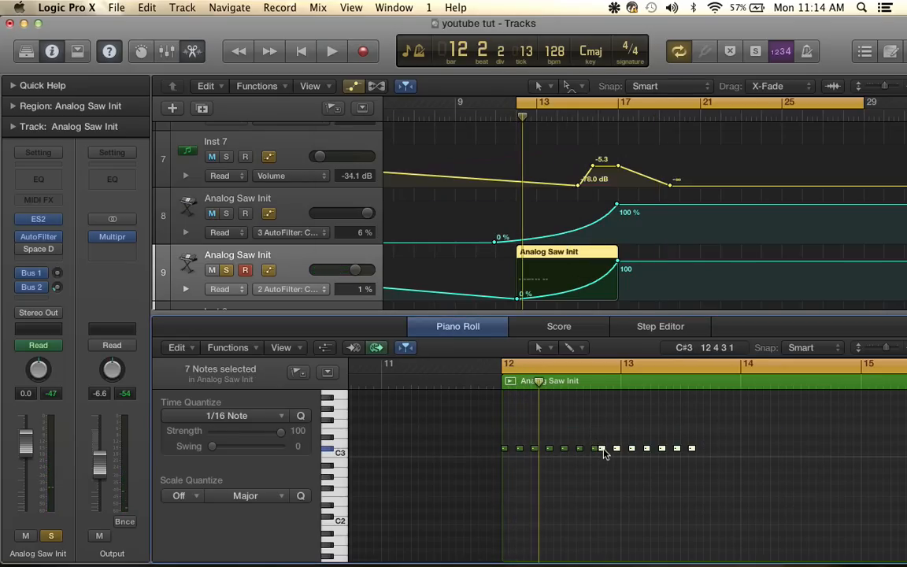
{"action": "left_click_drag", "start_coordinate": [603, 451], "coordinate": [611, 451]}
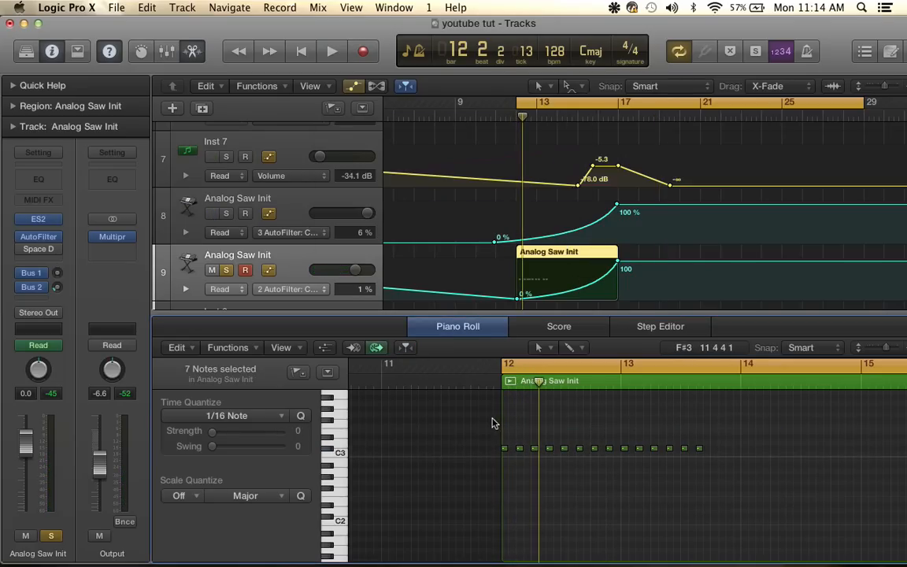
- Repeat the fourteen notes and shift the new copies right one 1/16 step
{"action": "left_click_drag", "start_coordinate": [496, 419], "coordinate": [854, 493]}
{"action": "key", "text": "super+r"}
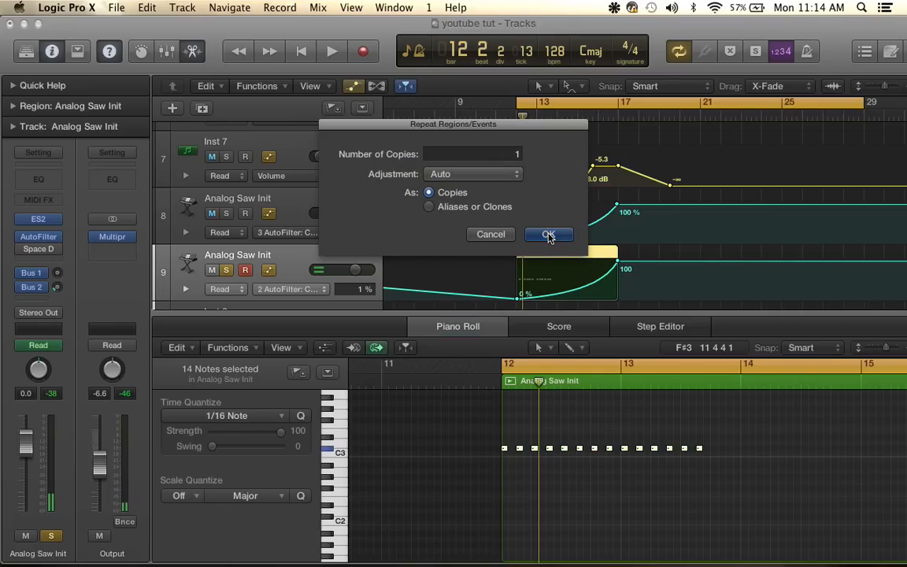
{"action": "left_click", "coordinate": [547, 235]}
{"action": "scroll", "coordinate": [719, 486], "scroll_direction": "right", "scroll_amount": 2}
{"action": "scroll", "coordinate": [719, 490], "scroll_direction": "right", "scroll_amount": 2}
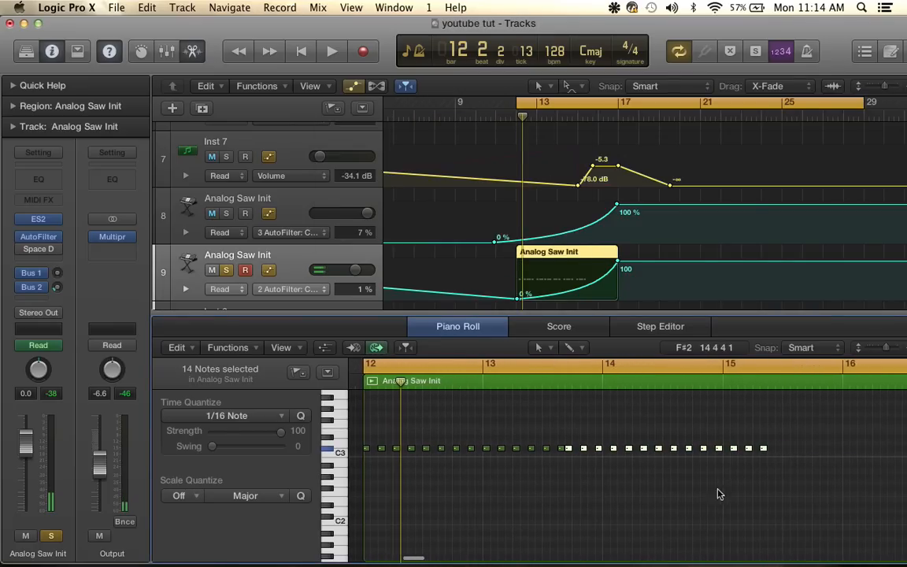
{"action": "left_click_drag", "start_coordinate": [570, 452], "coordinate": [578, 452]}
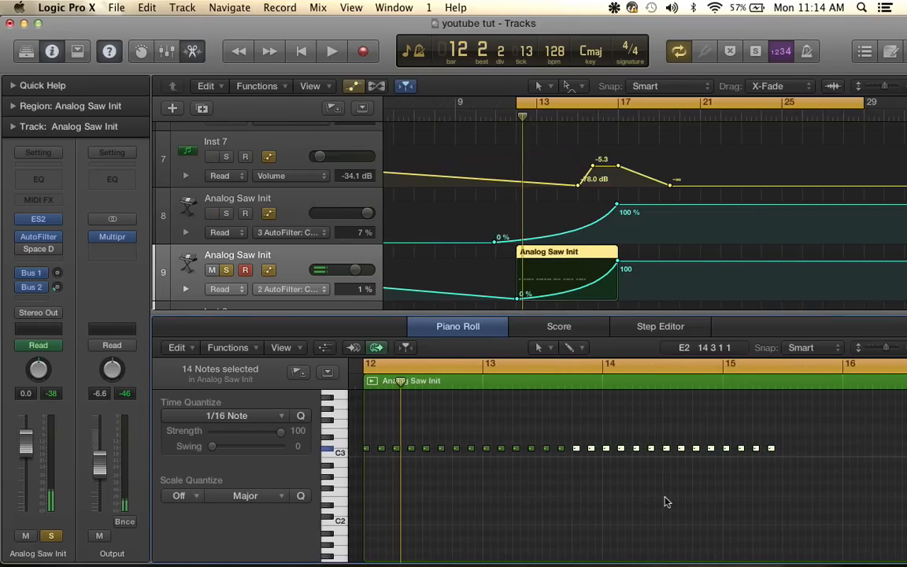
- Repeat the whole 28-note selection again and nudge the newest copies right for even spacing
{"action": "left_click_drag", "start_coordinate": [365, 418], "coordinate": [870, 471]}
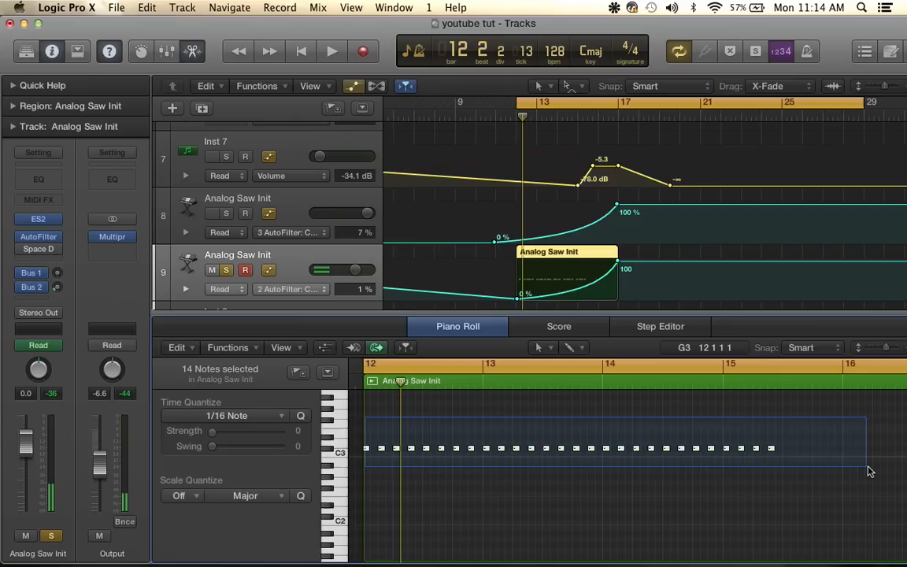
{"action": "key", "text": "super+r"}
{"action": "left_click", "coordinate": [548, 234]}
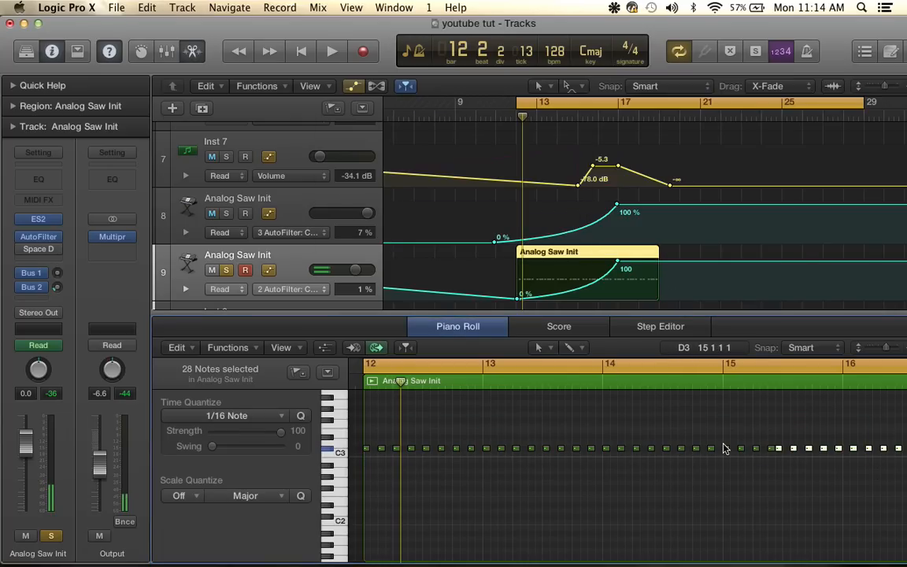
{"action": "scroll", "coordinate": [725, 449], "scroll_direction": "right", "scroll_amount": 5}
{"action": "scroll", "coordinate": [725, 449], "scroll_direction": "right", "scroll_amount": 3}
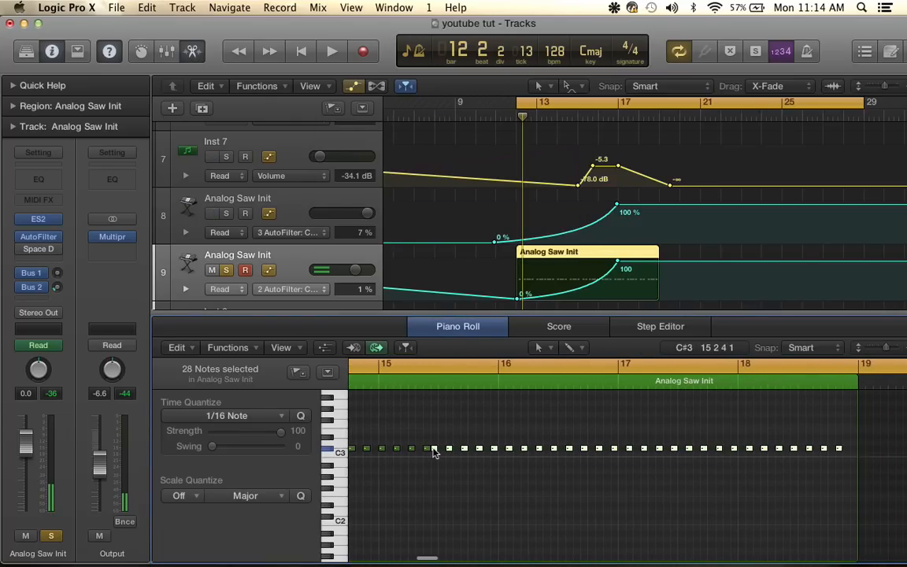
{"action": "left_click_drag", "start_coordinate": [433, 452], "coordinate": [446, 453]}
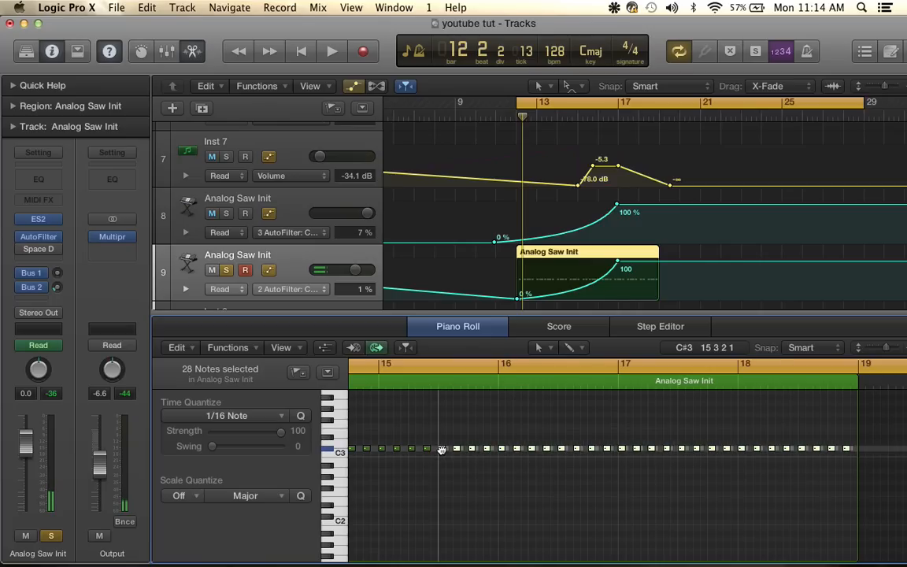
{"action": "scroll", "coordinate": [446, 486], "scroll_direction": "down", "scroll_amount": 3}
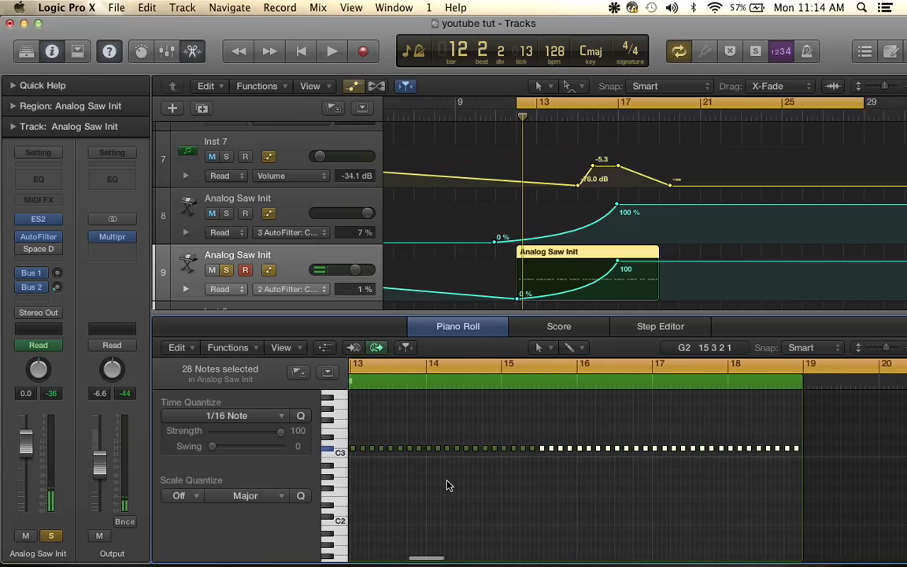
{"action": "scroll", "coordinate": [446, 486], "scroll_direction": "left", "scroll_amount": 5}
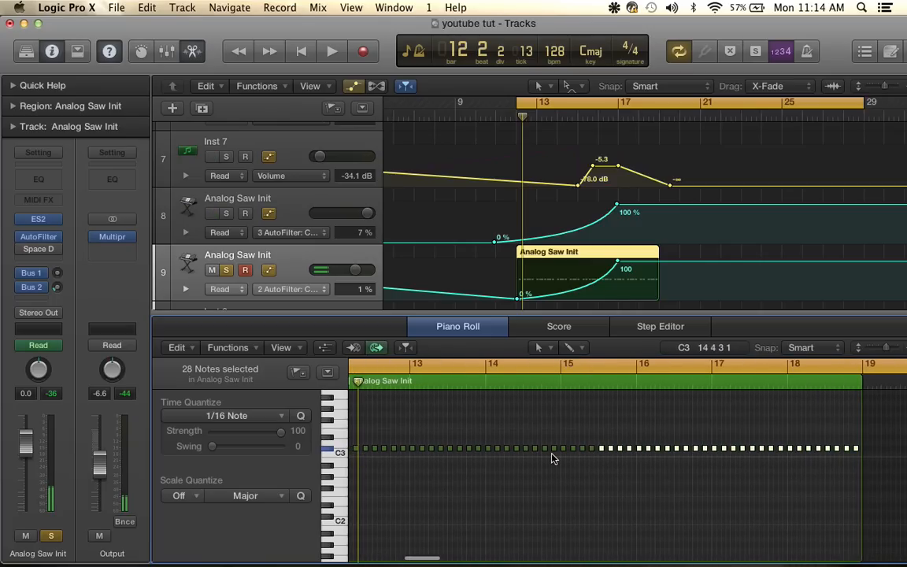
{"action": "scroll", "coordinate": [577, 469], "scroll_direction": "up", "scroll_amount": 2}
{"action": "scroll", "coordinate": [567, 471], "scroll_direction": "up", "scroll_amount": 3}
{"action": "scroll", "coordinate": [510, 467], "scroll_direction": "up", "scroll_amount": 2}
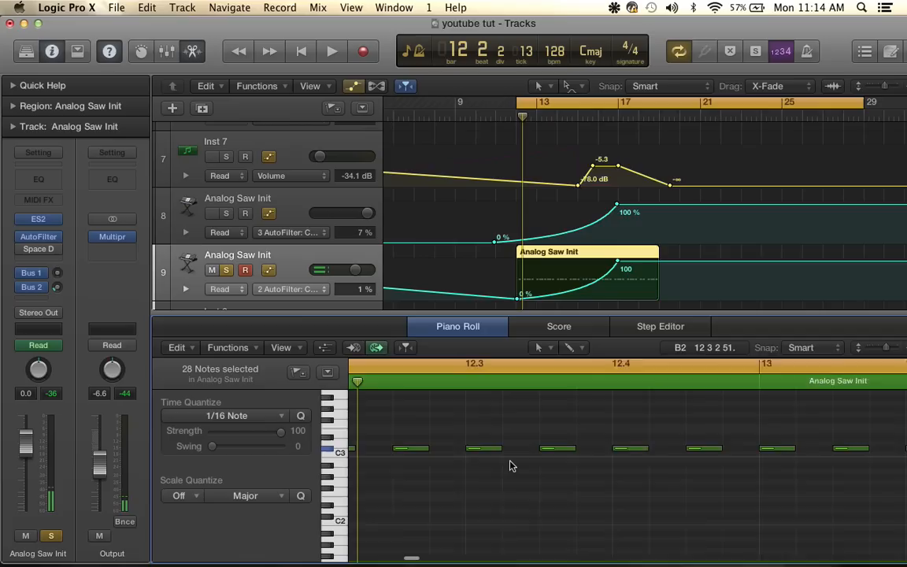
{"action": "scroll", "coordinate": [510, 466], "scroll_direction": "down", "scroll_amount": 5}
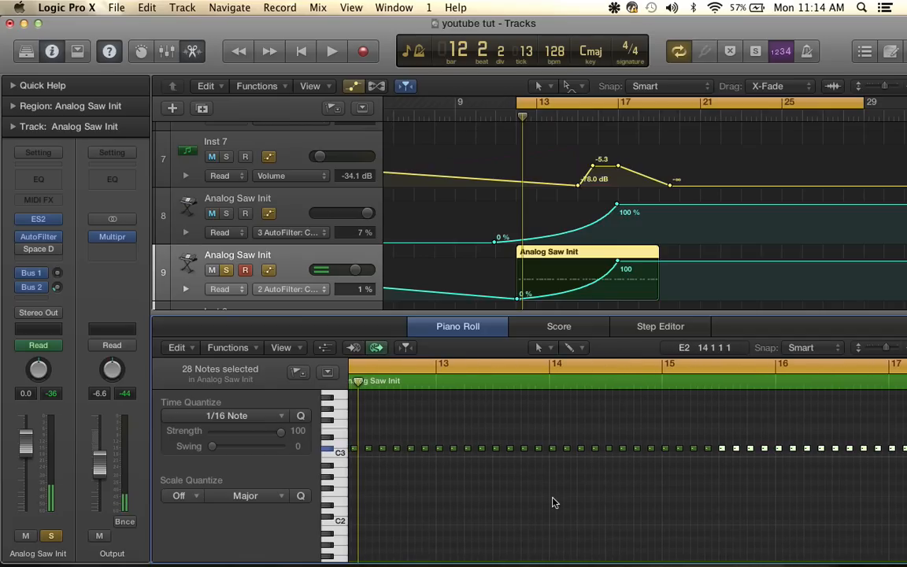
{"action": "scroll", "coordinate": [554, 503], "scroll_direction": "right", "scroll_amount": 10}
{"action": "scroll", "coordinate": [553, 502], "scroll_direction": "left", "scroll_amount": 8}
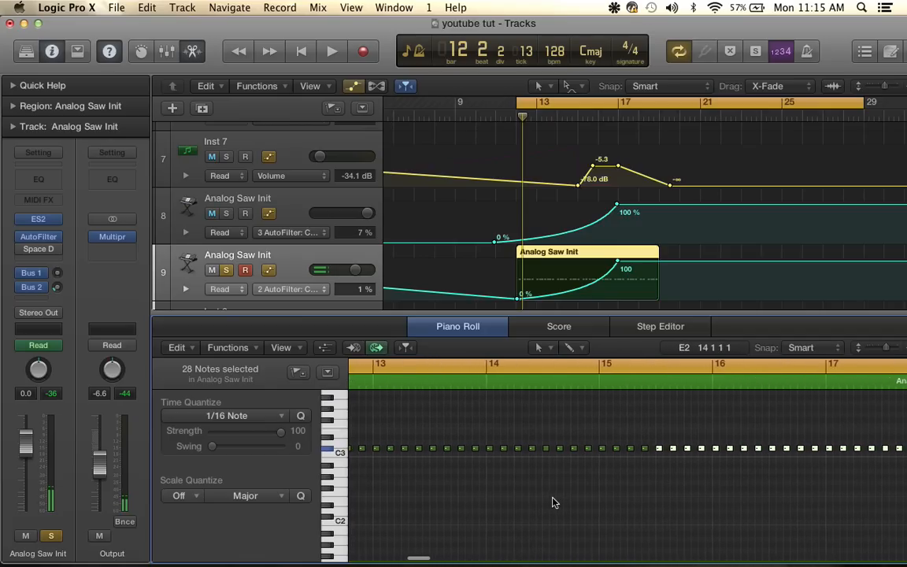
{"action": "scroll", "coordinate": [554, 503], "scroll_direction": "left", "scroll_amount": 5}
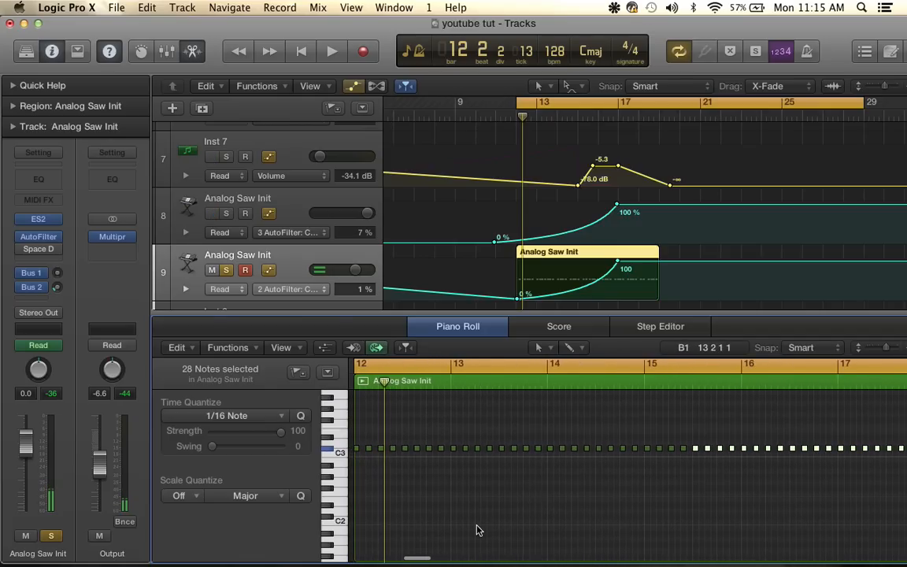
{"action": "key", "text": "space"}
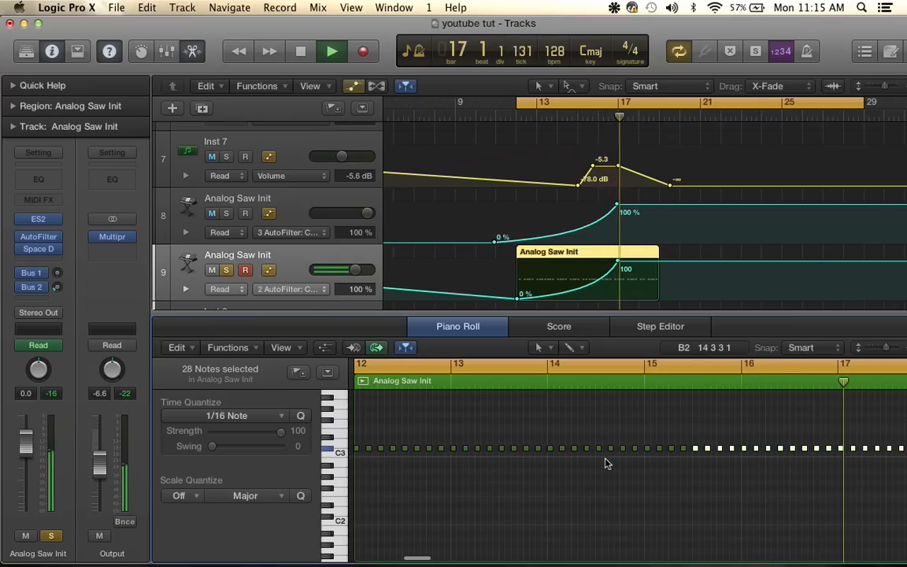
{"action": "key", "text": "space"}
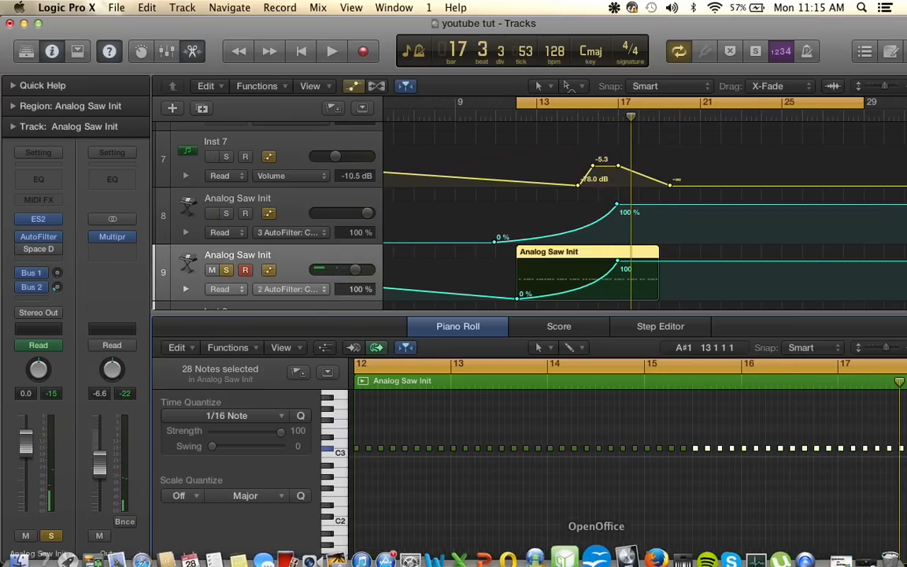
{"action": "scroll", "coordinate": [705, 386], "scroll_direction": "right", "scroll_amount": 2}
{"action": "scroll", "coordinate": [705, 386], "scroll_direction": "right", "scroll_amount": 3}
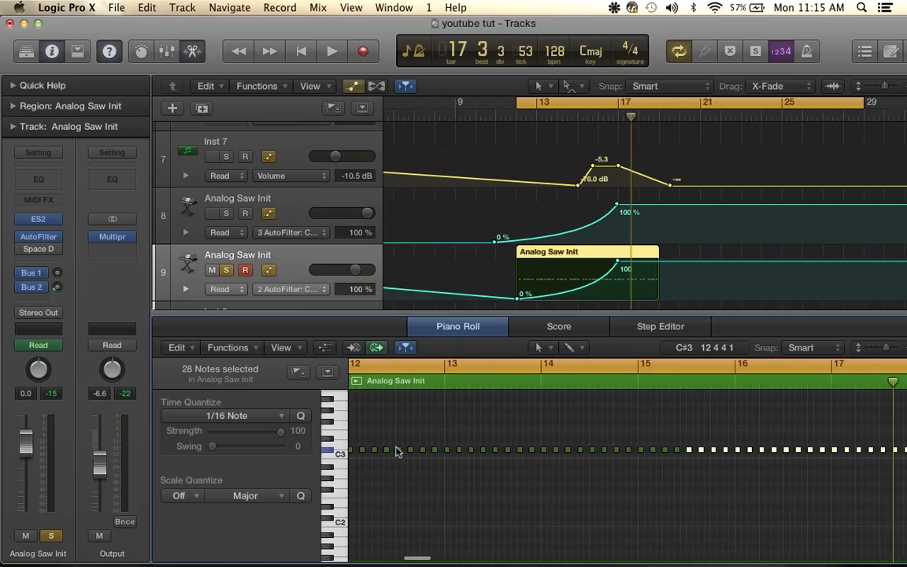
{"action": "scroll", "coordinate": [397, 452], "scroll_direction": "up", "scroll_amount": 3, "text": "alt"}
{"action": "scroll", "coordinate": [398, 452], "scroll_direction": "down", "scroll_amount": 3, "text": "alt"}
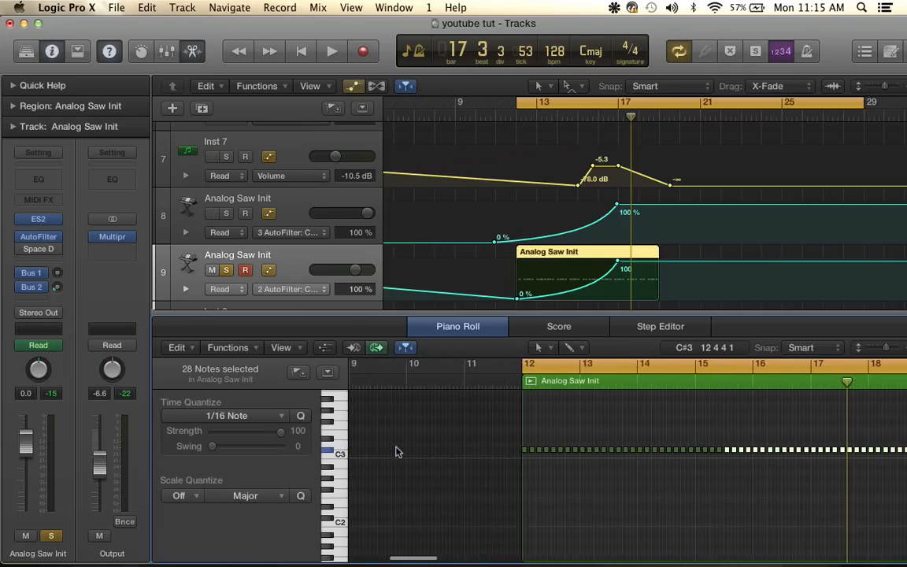
{"action": "scroll", "coordinate": [472, 459], "scroll_direction": "down", "scroll_amount": 3, "text": "alt"}
{"action": "scroll", "coordinate": [602, 416], "scroll_direction": "up", "scroll_amount": 3, "text": "alt"}
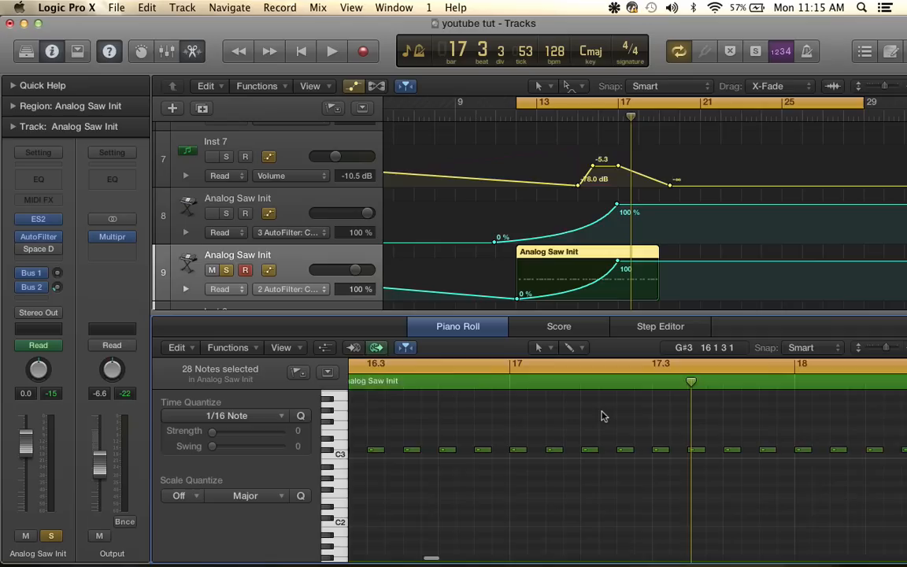
{"action": "scroll", "coordinate": [602, 416], "scroll_direction": "up", "scroll_amount": 1, "text": "alt"}
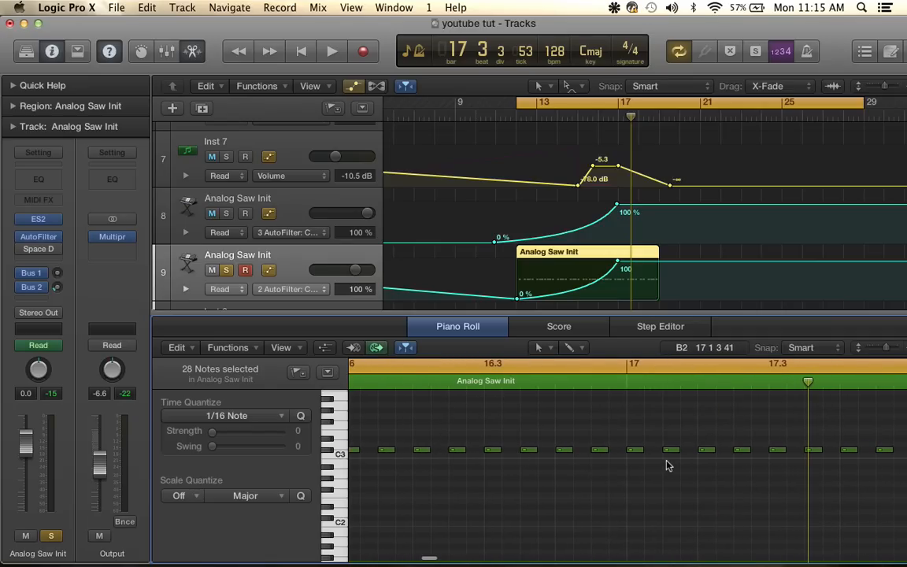
{"action": "scroll", "coordinate": [668, 461], "scroll_direction": "down", "scroll_amount": 2, "text": "alt"}
{"action": "scroll", "coordinate": [668, 461], "scroll_direction": "down", "scroll_amount": 2, "text": "alt"}
{"action": "scroll", "coordinate": [463, 415], "scroll_direction": "down", "scroll_amount": 1, "text": "alt"}
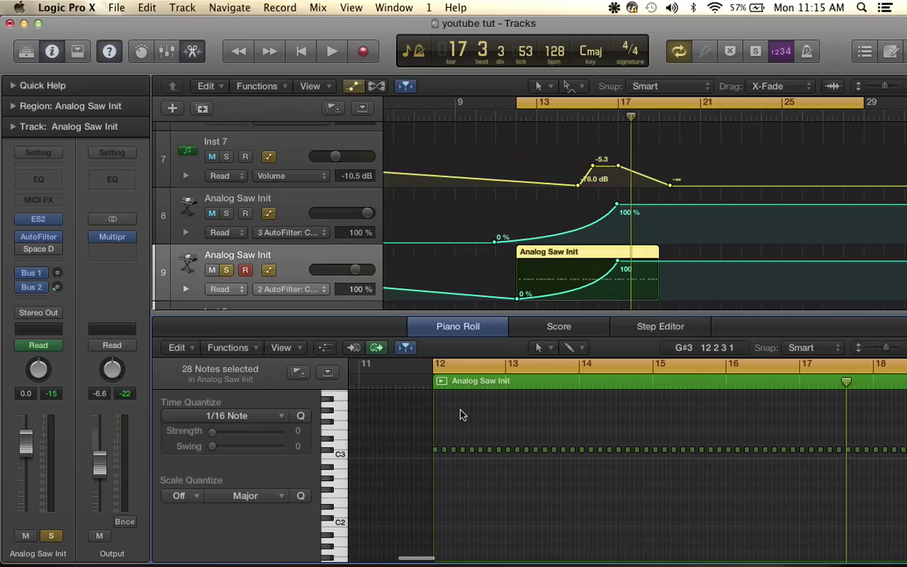
- Dismiss a stray Repeat dialog on an early C3 note, then drag track 9's first cutoff point up to 86%
{"action": "left_click", "coordinate": [480, 450]}
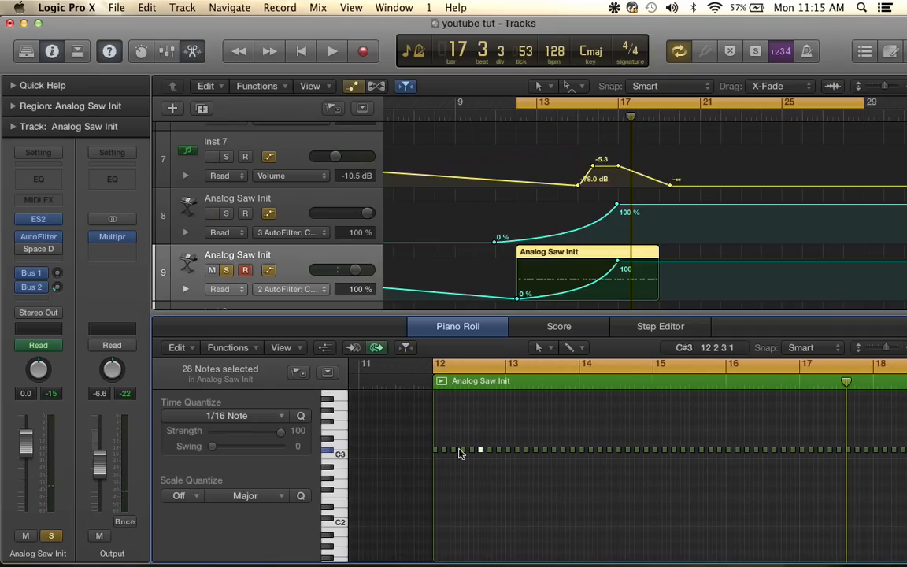
{"action": "left_click", "coordinate": [444, 449]}
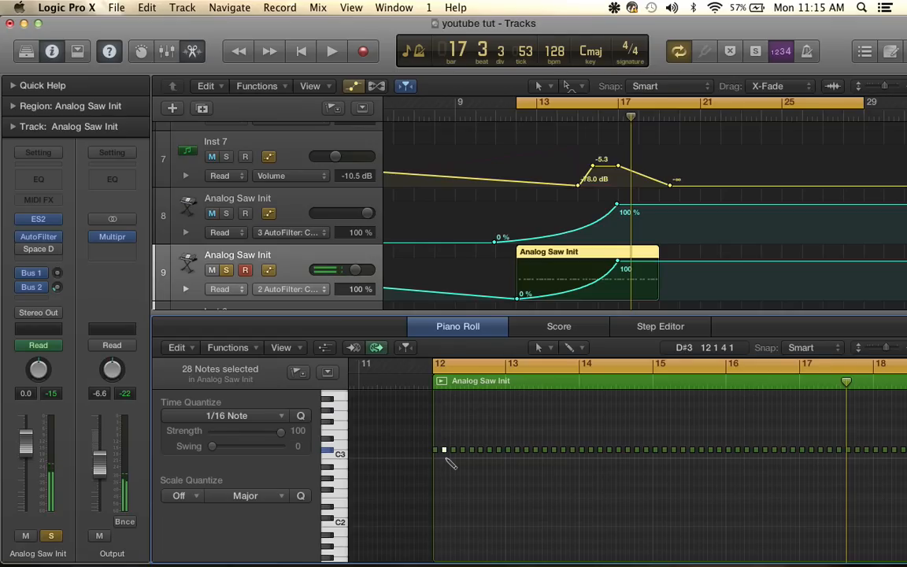
{"action": "key", "text": "super+r"}
{"action": "left_click", "coordinate": [485, 233]}
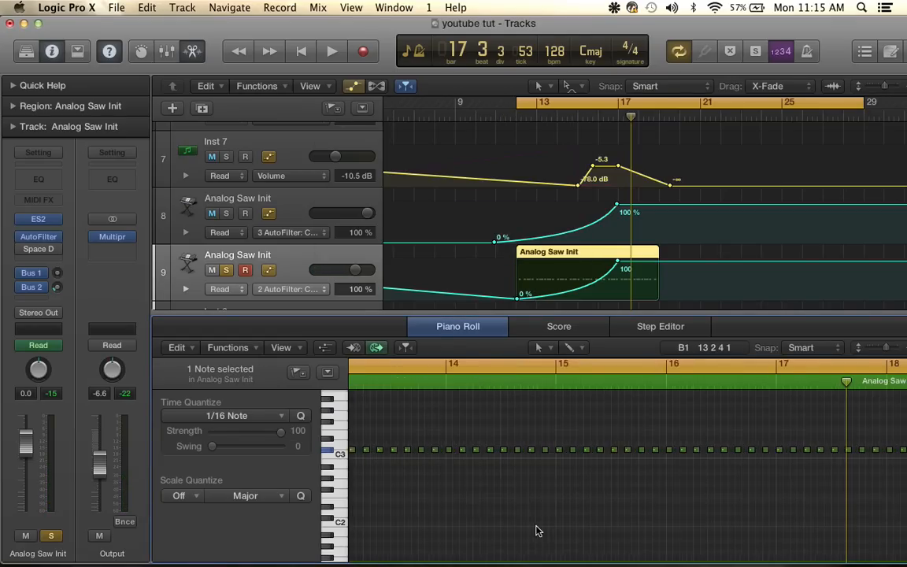
{"action": "scroll", "coordinate": [532, 504], "scroll_direction": "left", "scroll_amount": 10}
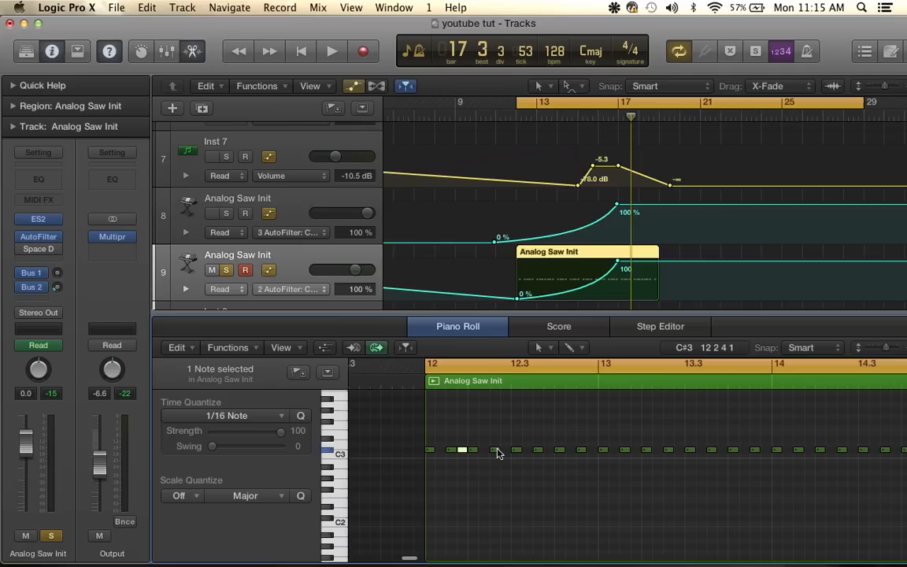
{"action": "left_click", "coordinate": [494, 449]}
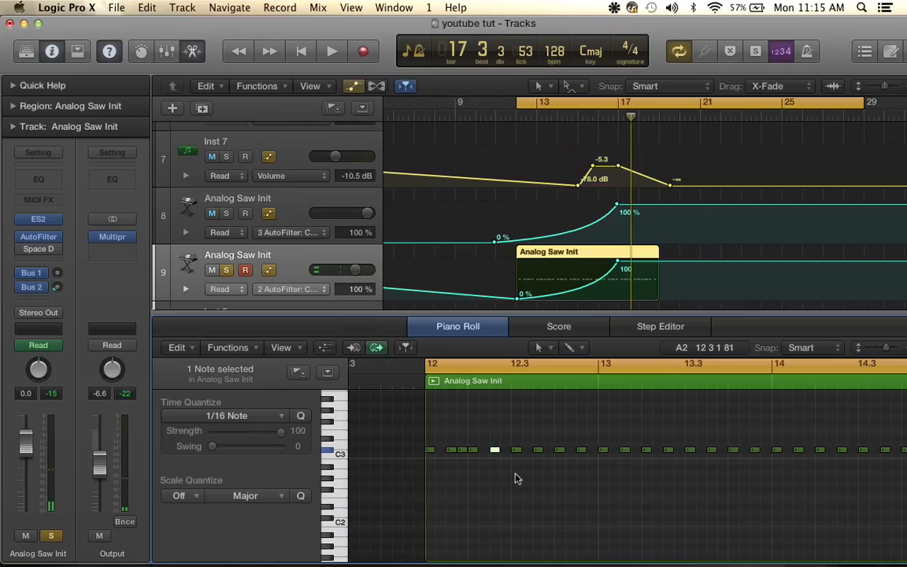
{"action": "key", "text": "space"}
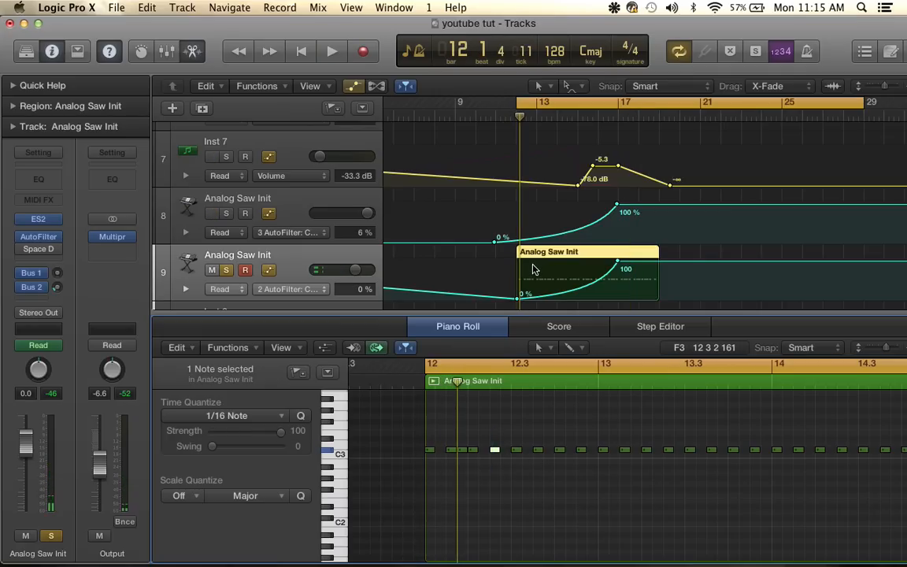
{"action": "left_click_drag", "start_coordinate": [519, 303], "coordinate": [524, 255]}
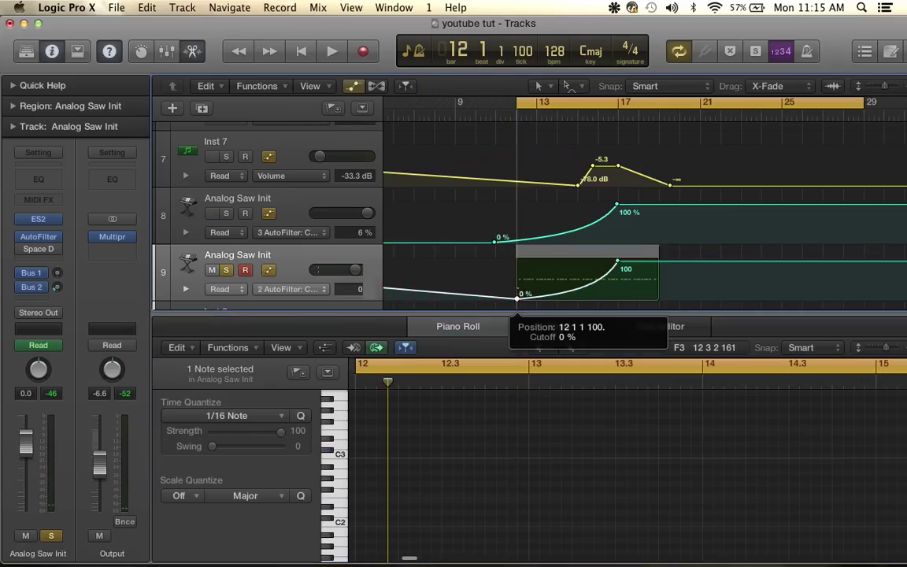
- Shorten the first three C3 notes at the Analog Saw Init region start and audition them
{"action": "left_click", "coordinate": [535, 253]}
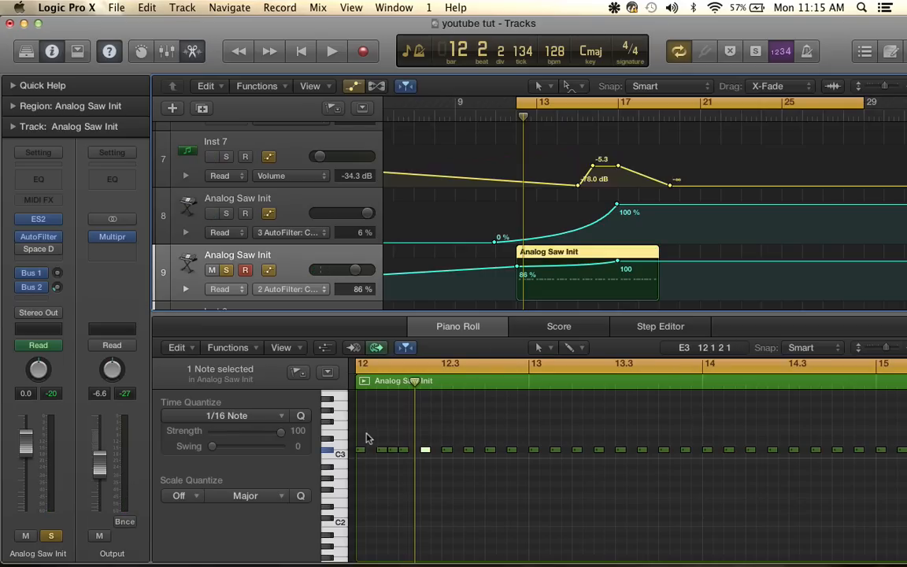
{"action": "left_click_drag", "start_coordinate": [379, 437], "coordinate": [414, 457]}
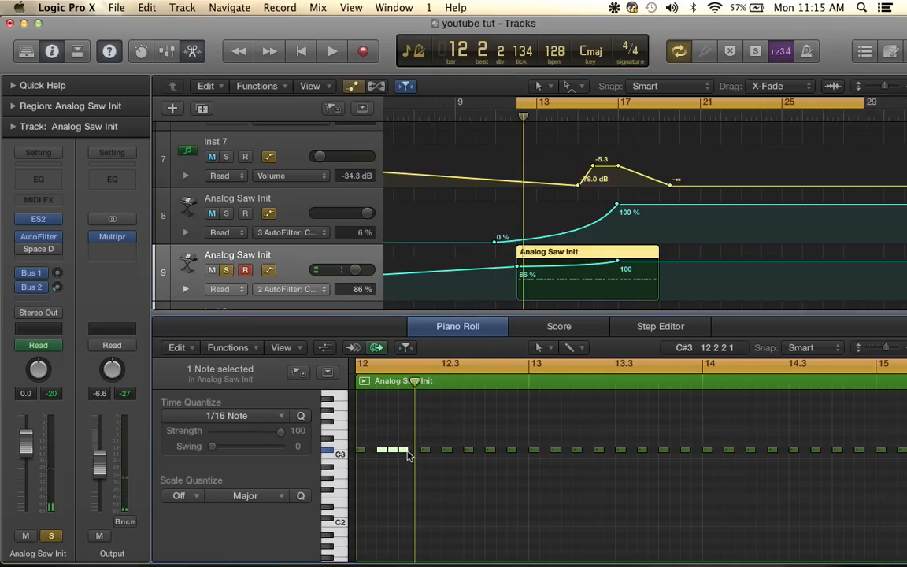
{"action": "key", "text": "super+Right"}
{"action": "left_click_drag", "start_coordinate": [401, 450], "coordinate": [395, 450]}
{"action": "key", "text": "space"}
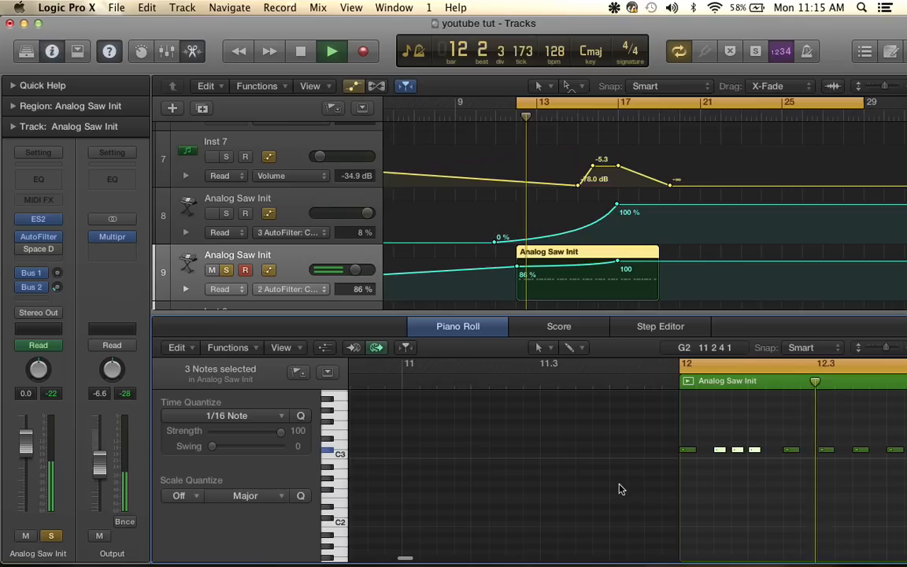
{"action": "key", "text": "space"}
{"action": "scroll", "coordinate": [622, 489], "scroll_direction": "right", "scroll_amount": 5}
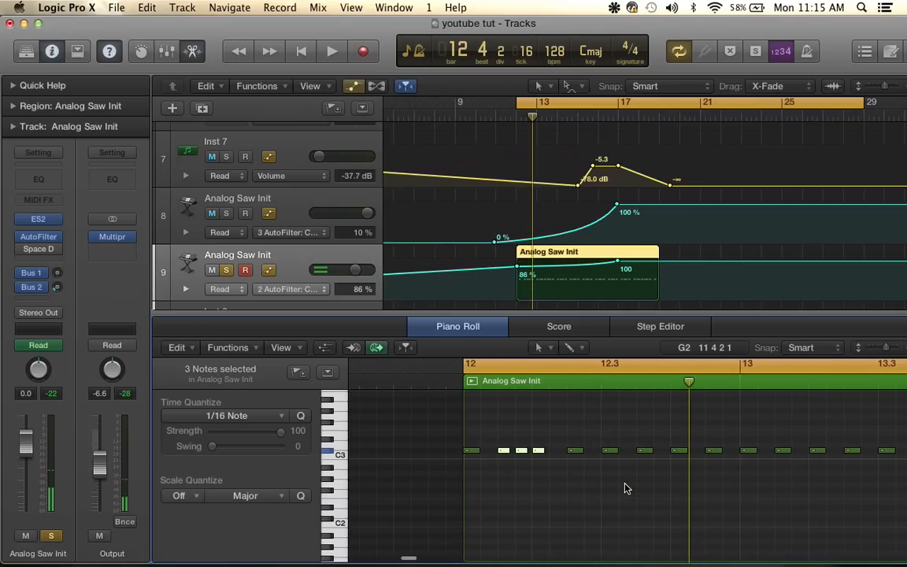
- Repeat a single C3 note twice with Cmd+R to add copies after it
{"action": "left_click", "coordinate": [644, 451]}
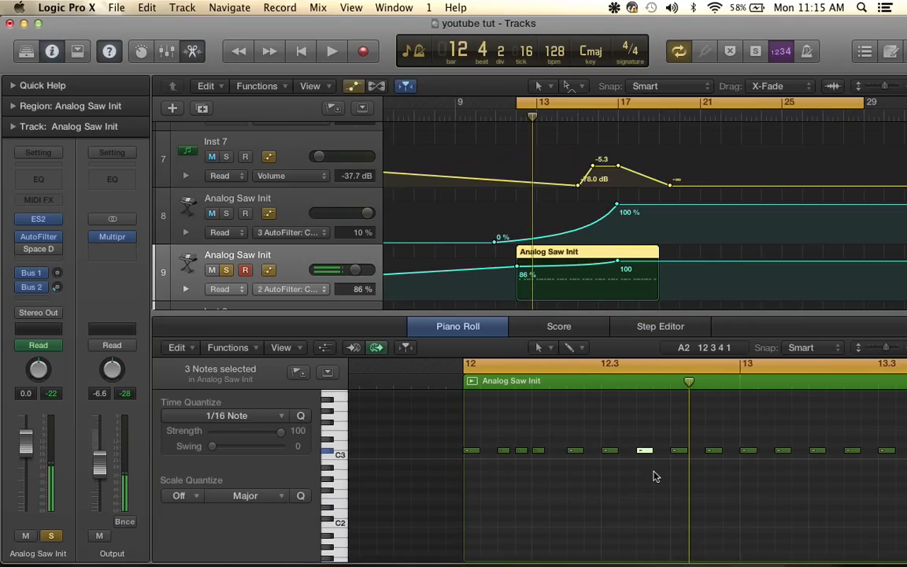
{"action": "key", "text": "super+r"}
{"action": "left_click", "coordinate": [555, 234]}
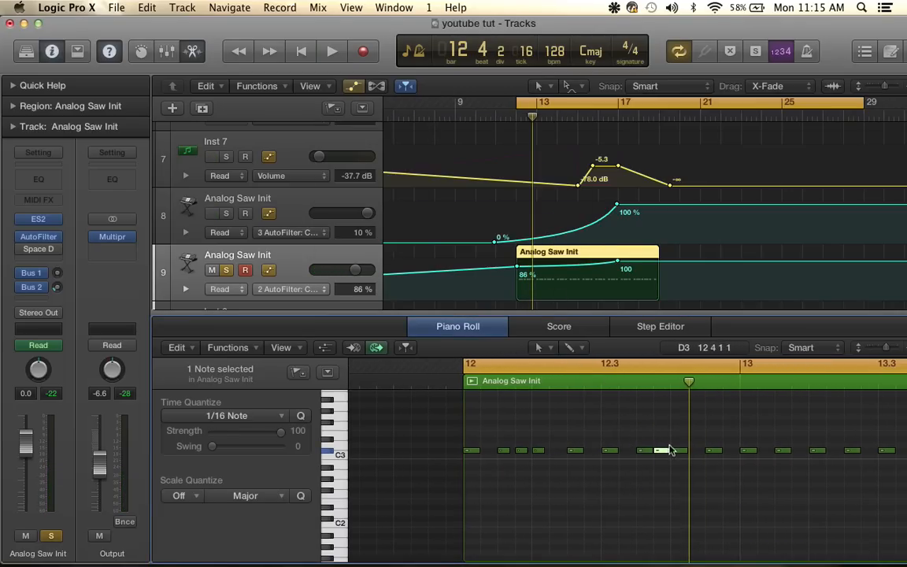
{"action": "key", "text": "super+r"}
{"action": "key", "text": "Return"}
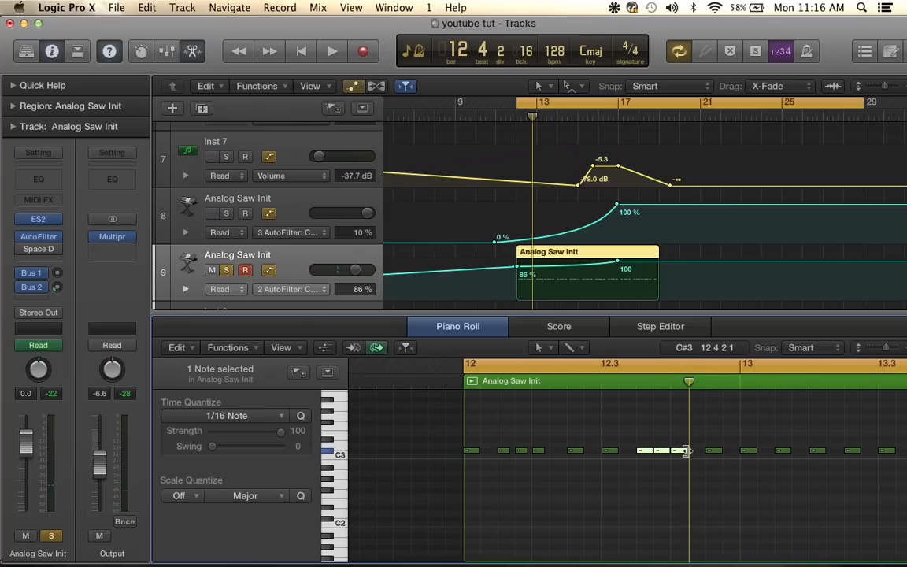
{"action": "left_click_drag", "start_coordinate": [687, 451], "coordinate": [683, 450]}
{"action": "scroll", "coordinate": [694, 474], "scroll_direction": "right", "scroll_amount": 2}
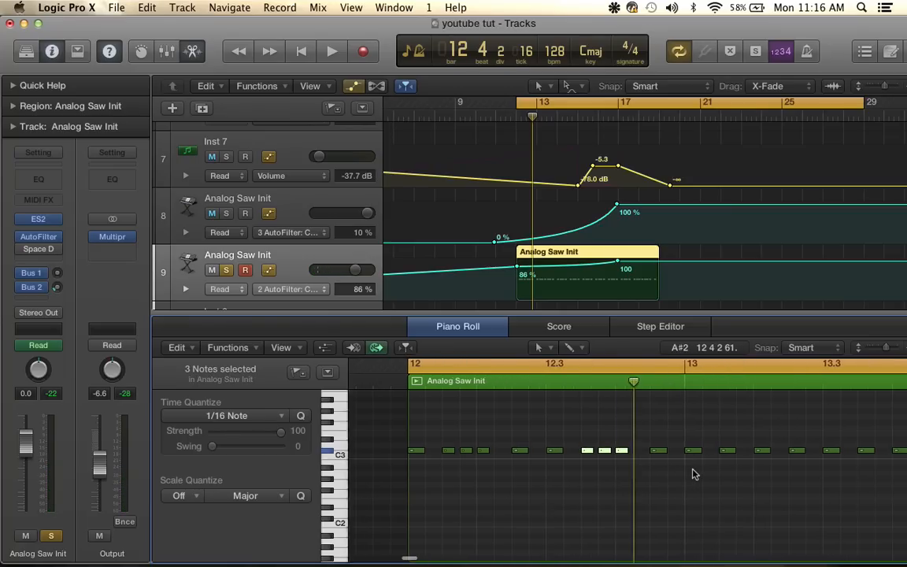
{"action": "scroll", "coordinate": [694, 474], "scroll_direction": "right", "scroll_amount": 1}
{"action": "scroll", "coordinate": [693, 474], "scroll_direction": "right", "scroll_amount": 2}
{"action": "scroll", "coordinate": [536, 461], "scroll_direction": "right", "scroll_amount": 1}
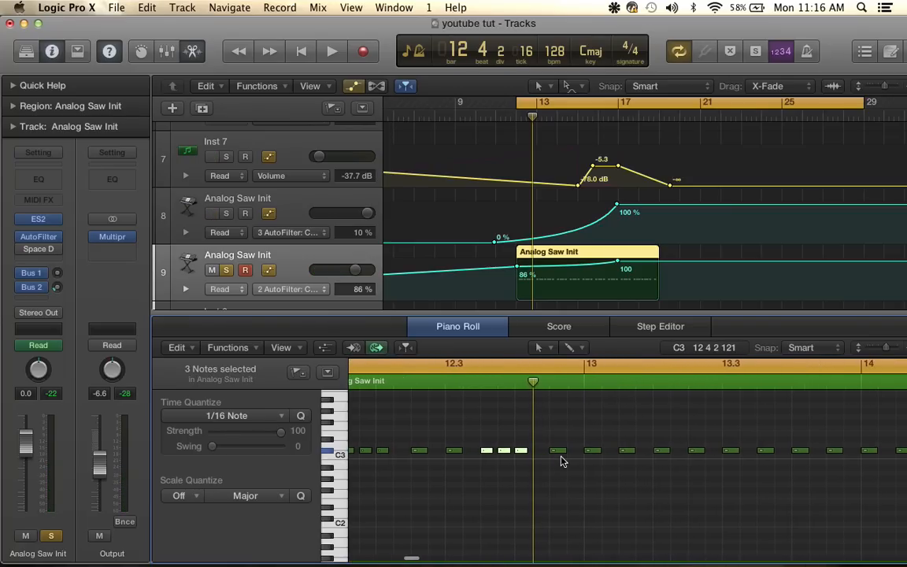
- Repeat another C3 note, then shorten the three selected notes near bar 13
{"action": "left_click_drag", "start_coordinate": [613, 425], "coordinate": [628, 475]}
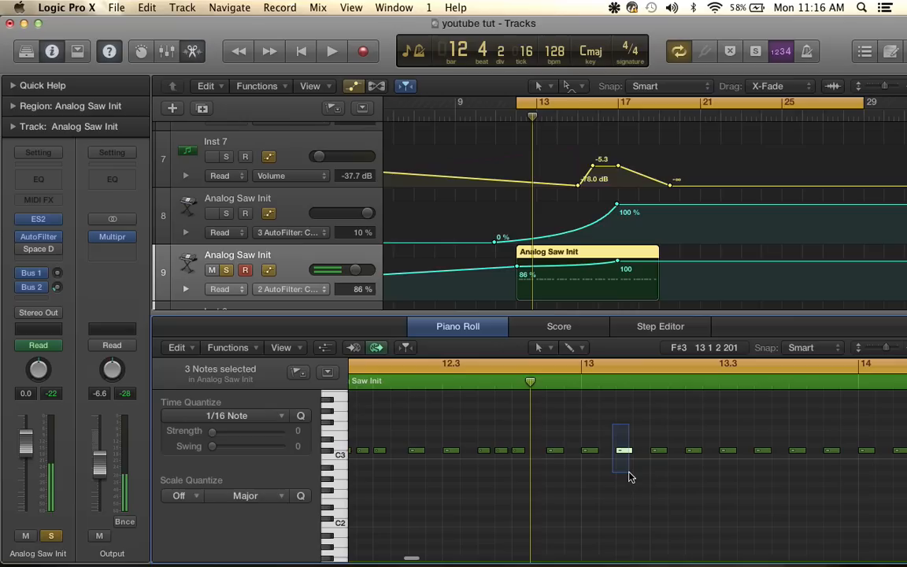
{"action": "key", "text": "super+r"}
{"action": "left_click", "coordinate": [558, 236]}
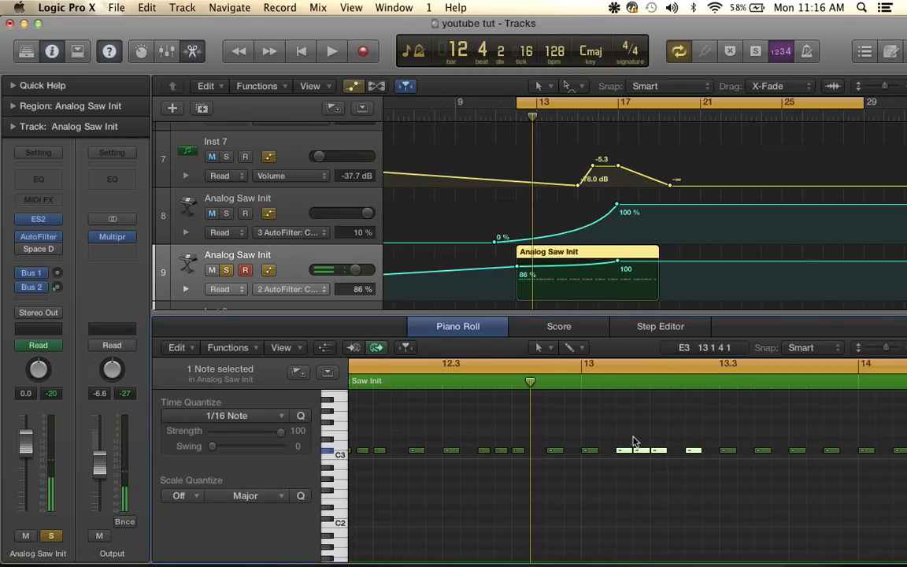
{"action": "left_click_drag", "start_coordinate": [634, 438], "coordinate": [682, 477]}
{"action": "mouse_move", "coordinate": [614, 432]}
{"action": "left_mouse_down"}
{"action": "mouse_move", "coordinate": [680, 480]}
{"action": "mouse_move", "coordinate": [659, 455]}
{"action": "left_mouse_up"}
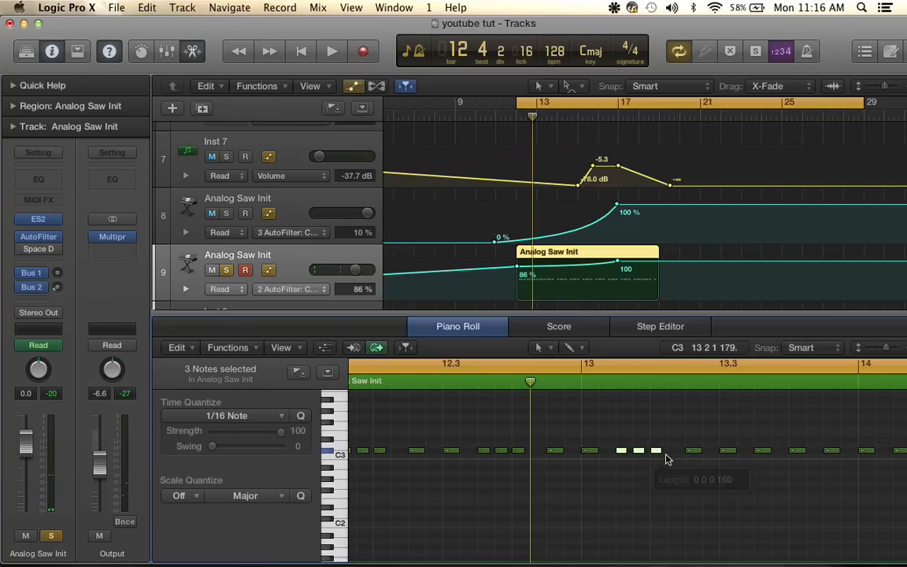
{"action": "key", "text": "super+Left"}
{"action": "key", "text": "super+Left"}
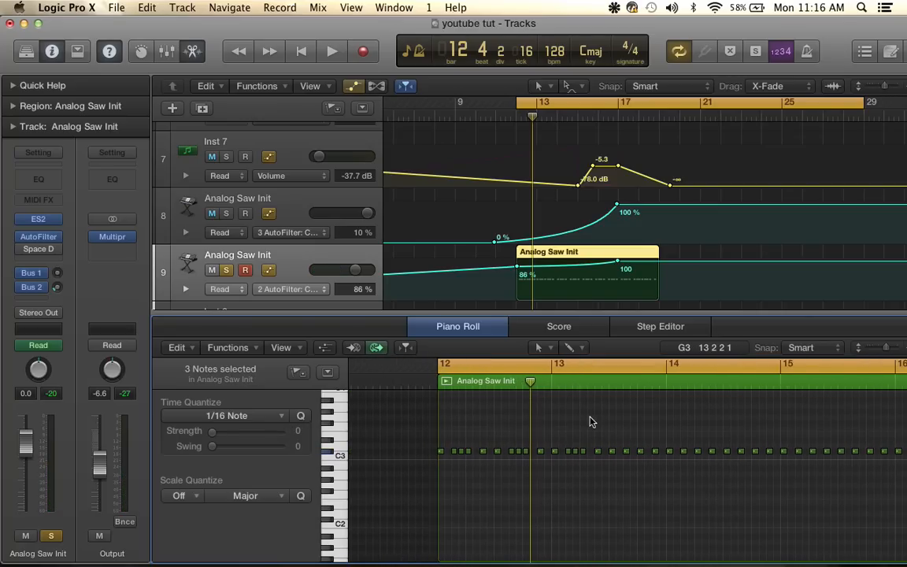
{"action": "scroll", "coordinate": [592, 422], "scroll_direction": "right", "scroll_amount": 2}
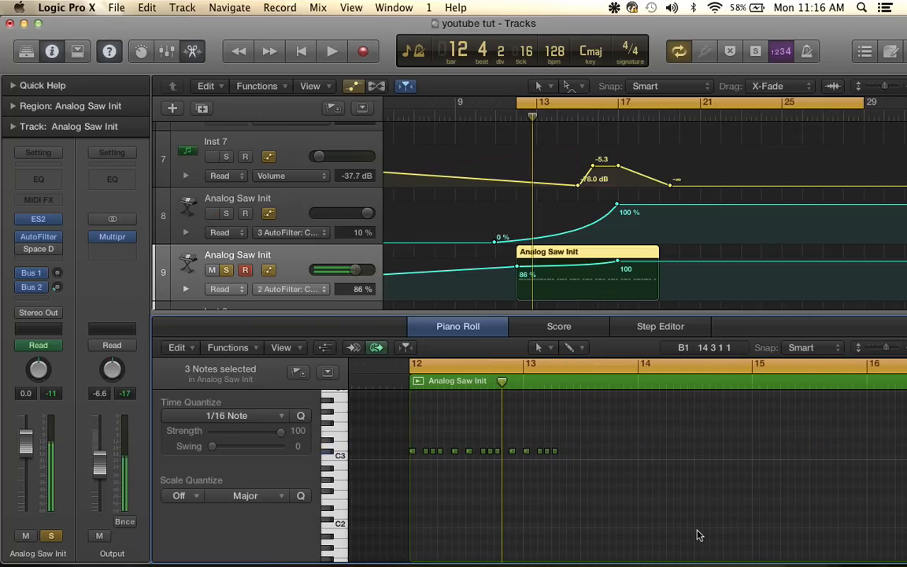
- Repeat the whole note pattern once (Cmd+A, Cmd+R) and shift the copies slightly later
{"action": "key", "text": "space"}
{"action": "key", "text": "space"}
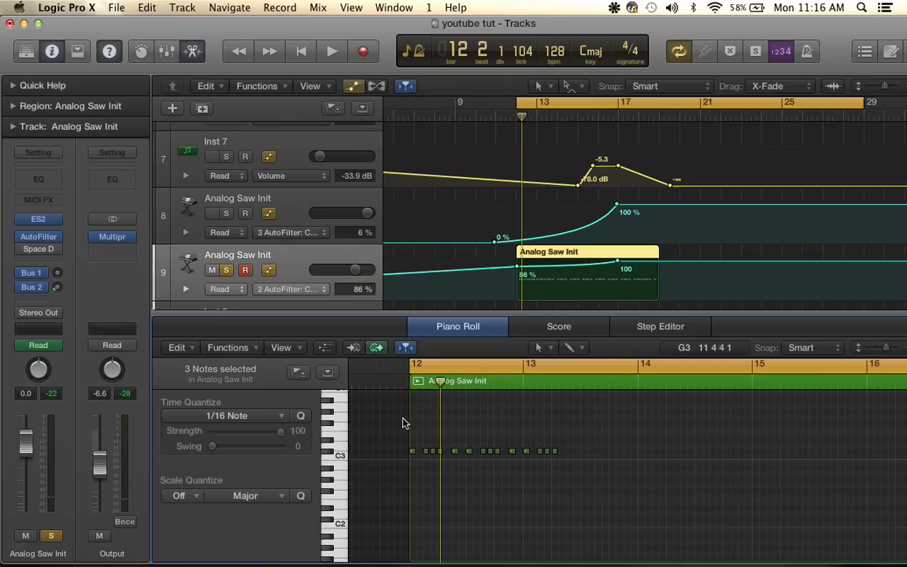
{"action": "key", "text": "super+a"}
{"action": "key", "text": "super+r"}
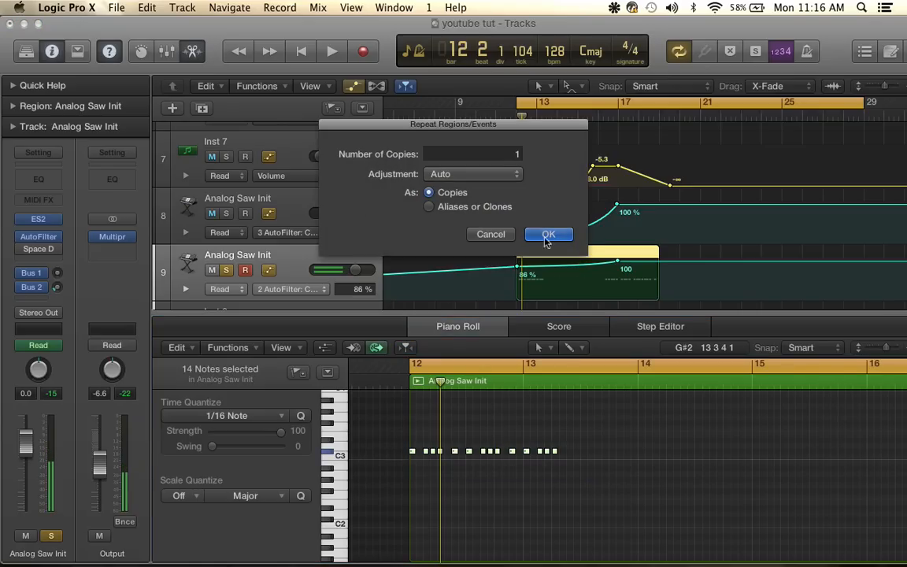
{"action": "left_click", "coordinate": [549, 235]}
{"action": "scroll", "coordinate": [594, 465], "scroll_direction": "up", "scroll_amount": 2}
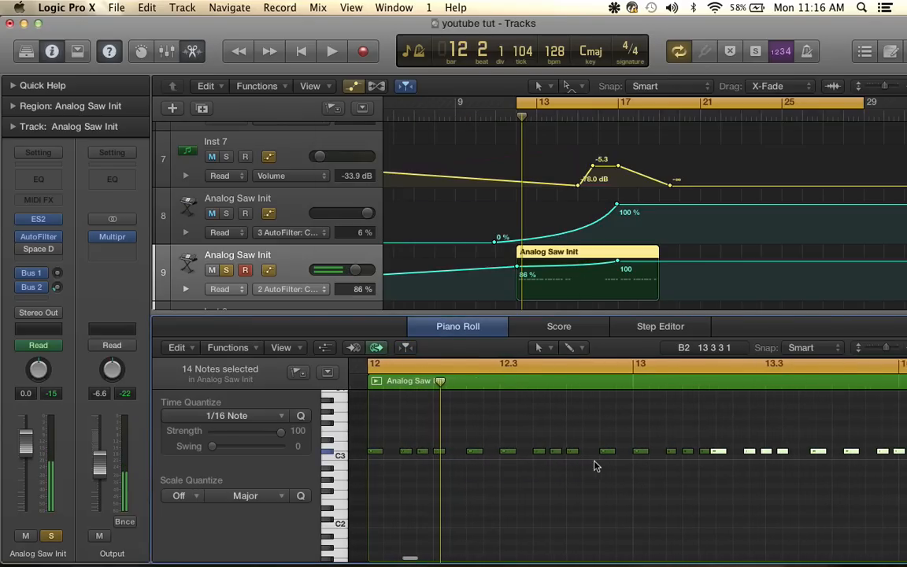
{"action": "scroll", "coordinate": [595, 466], "scroll_direction": "up", "scroll_amount": 2}
{"action": "scroll", "coordinate": [594, 466], "scroll_direction": "up", "scroll_amount": 2}
{"action": "scroll", "coordinate": [602, 461], "scroll_direction": "up", "scroll_amount": 1}
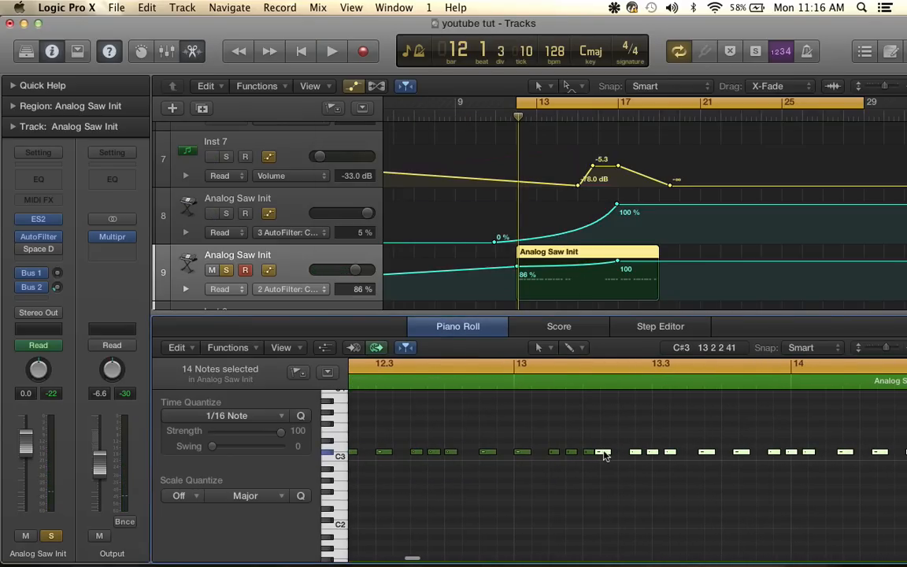
{"action": "left_click_drag", "start_coordinate": [603, 461], "coordinate": [629, 454]}
{"action": "scroll", "coordinate": [670, 481], "scroll_direction": "down", "scroll_amount": 1}
{"action": "scroll", "coordinate": [670, 480], "scroll_direction": "down", "scroll_amount": 1}
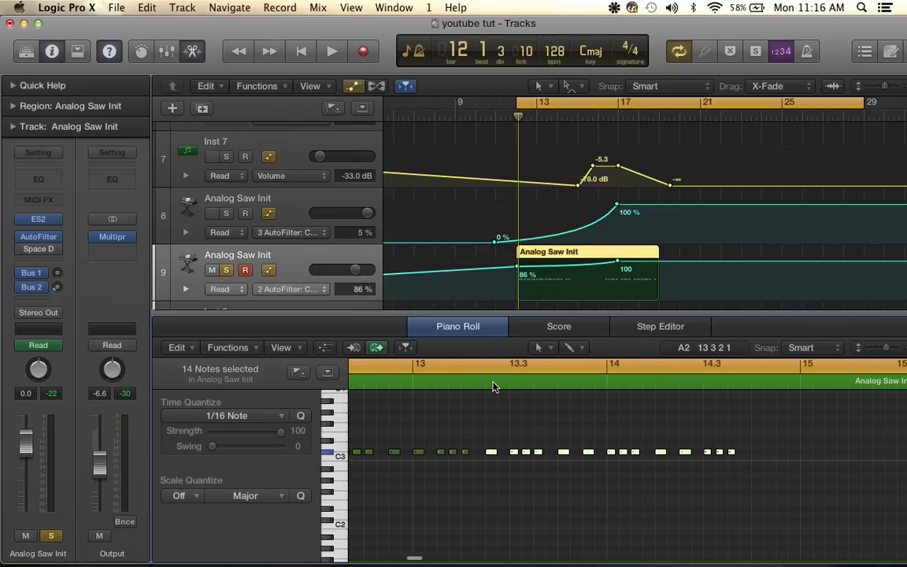
- Move one note in the bar-13 group later, add one repeated copy and place it a 1/16 after
{"action": "left_click_drag", "start_coordinate": [504, 429], "coordinate": [891, 480]}
{"action": "key", "text": "space"}
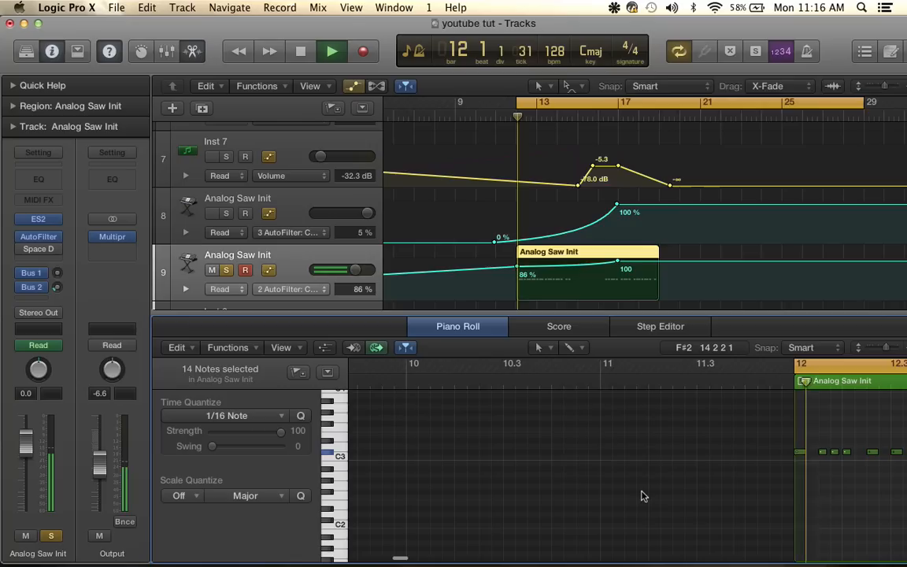
{"action": "key", "text": "space"}
{"action": "scroll", "coordinate": [642, 496], "scroll_direction": "right", "scroll_amount": 5}
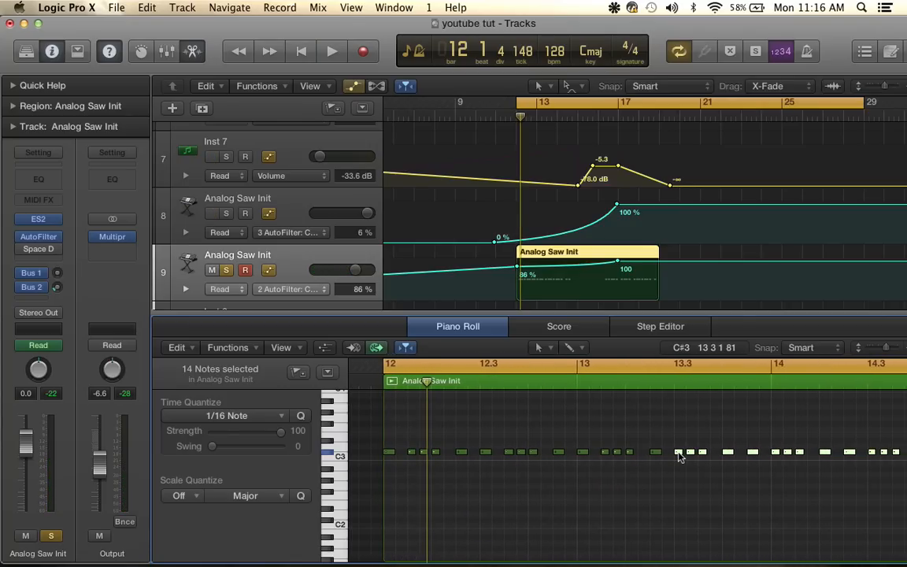
{"action": "left_click", "coordinate": [681, 454]}
{"action": "left_click_drag", "start_coordinate": [680, 454], "coordinate": [703, 457]}
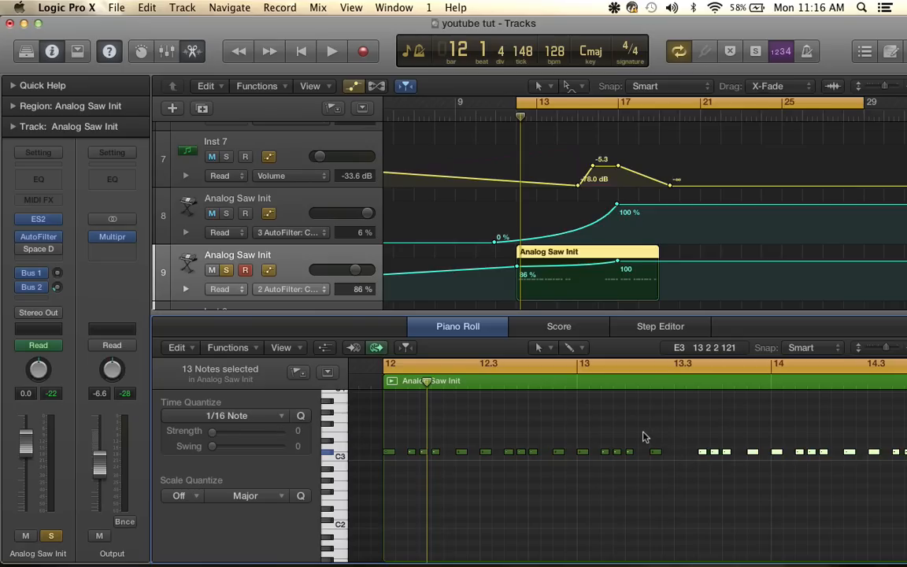
{"action": "key", "text": "super+r"}
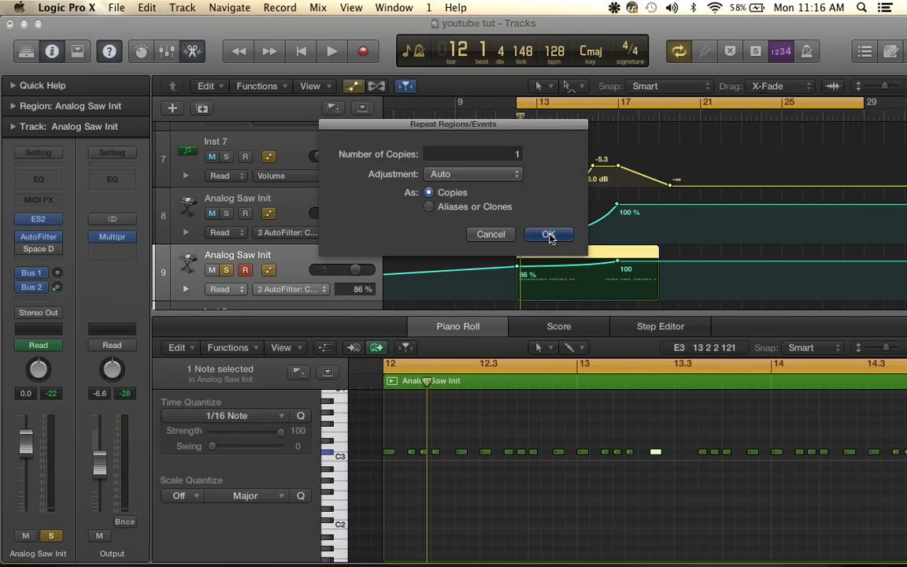
{"action": "left_click", "coordinate": [549, 237]}
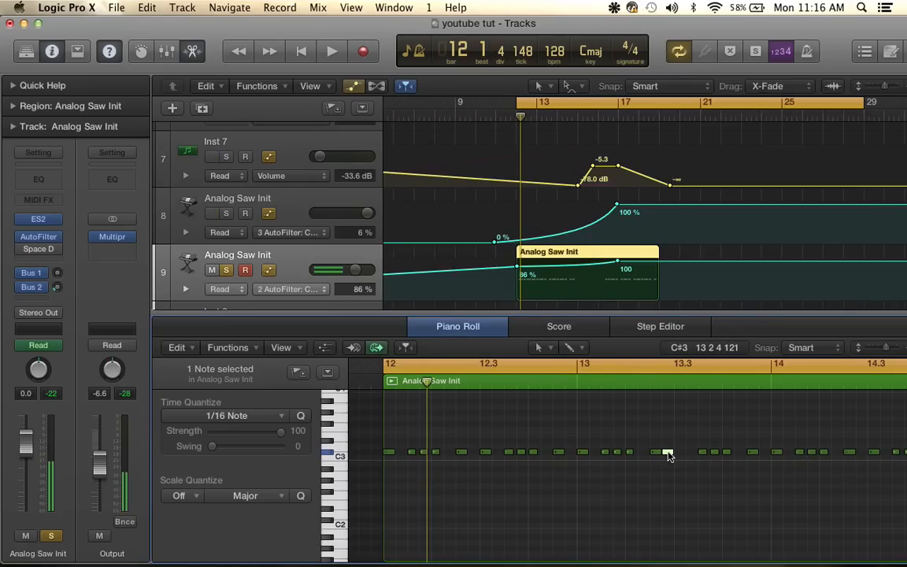
{"action": "left_click_drag", "start_coordinate": [667, 455], "coordinate": [680, 457]}
- Audition the reworked pattern, then lower the region's starting cutoff point to 0%
{"action": "key", "text": "space"}
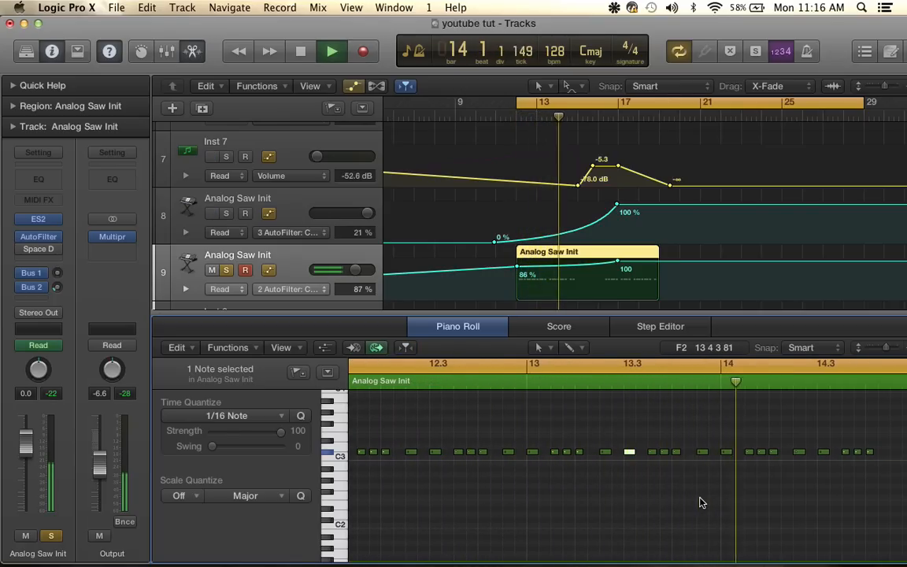
{"action": "key", "text": "space"}
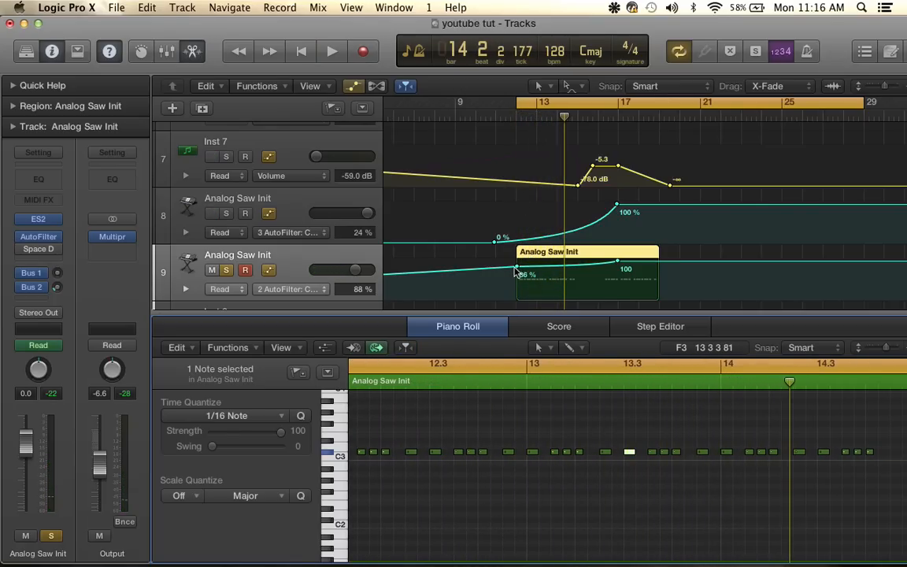
{"action": "left_click_drag", "start_coordinate": [516, 272], "coordinate": [516, 297]}
- Bend the cutoff rise into a curve, audition from bar 12, and pull the 100% point earlier to bar 15
{"action": "mouse_move", "coordinate": [567, 283]}
{"action": "left_mouse_down"}
{"action": "mouse_move", "coordinate": [622, 266]}
{"action": "mouse_move", "coordinate": [581, 263]}
{"action": "left_mouse_up"}
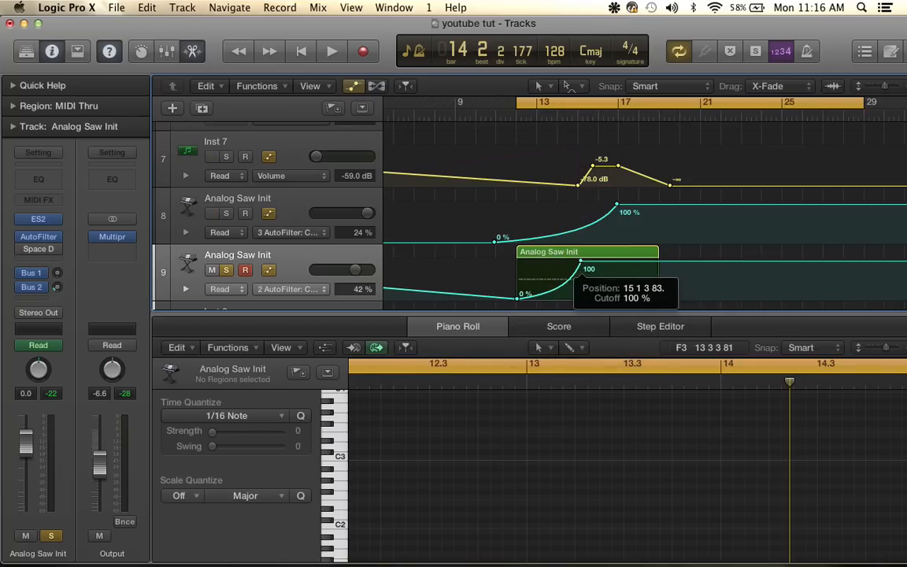
{"action": "key", "text": "space"}
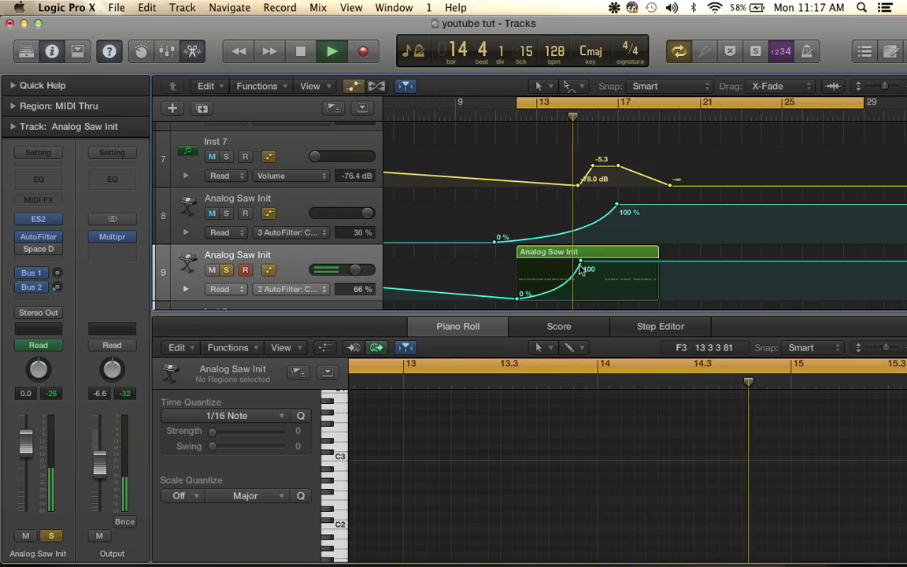
{"action": "key", "text": "space"}
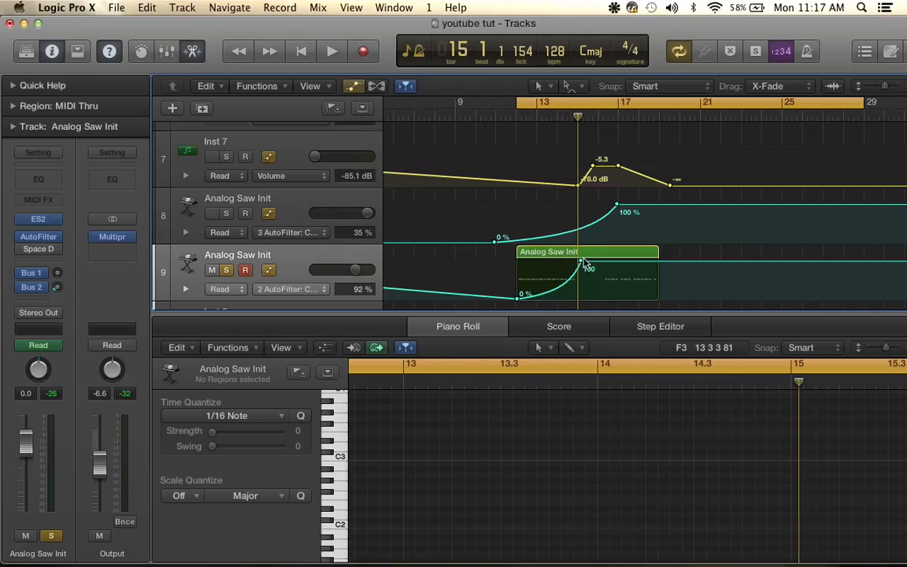
{"action": "left_click_drag", "start_coordinate": [585, 262], "coordinate": [577, 260]}
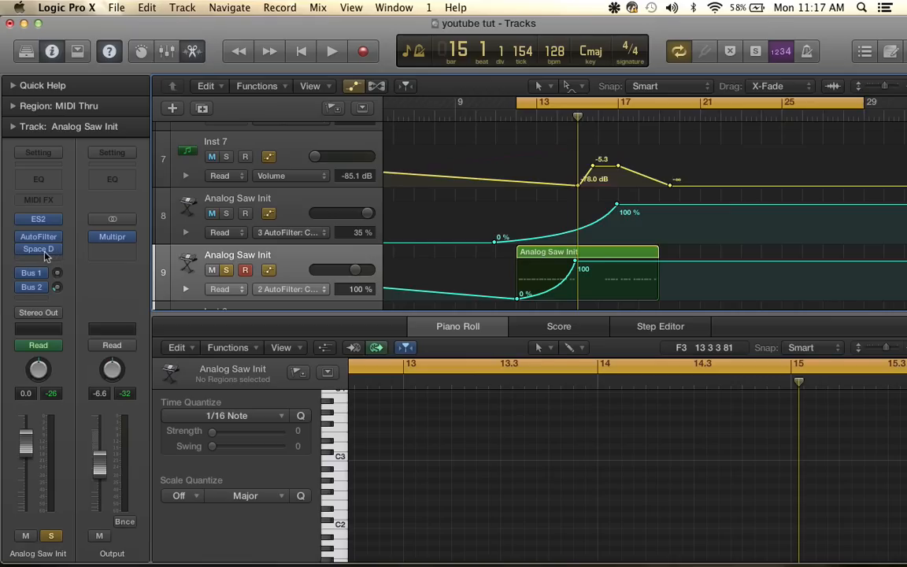
{"action": "left_click", "coordinate": [46, 250]}
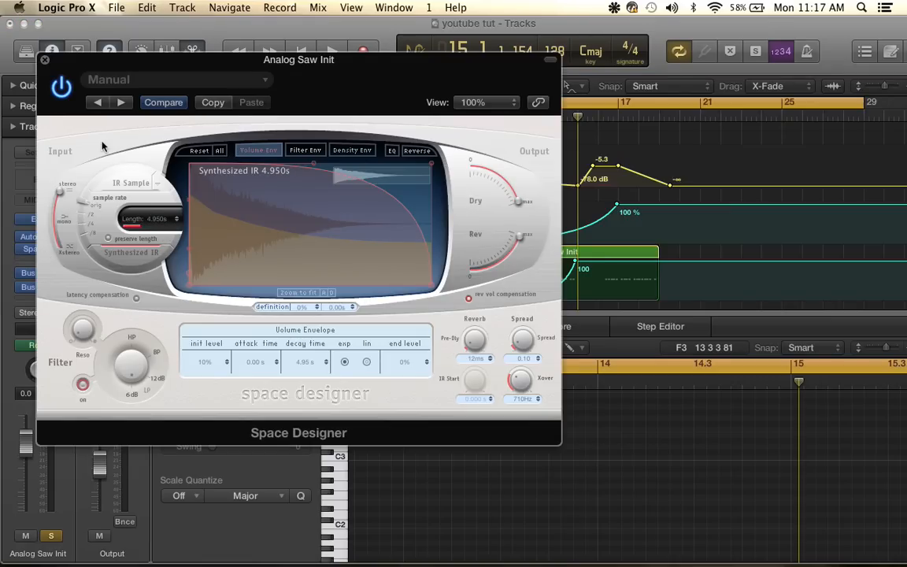
{"action": "left_click", "coordinate": [45, 61]}
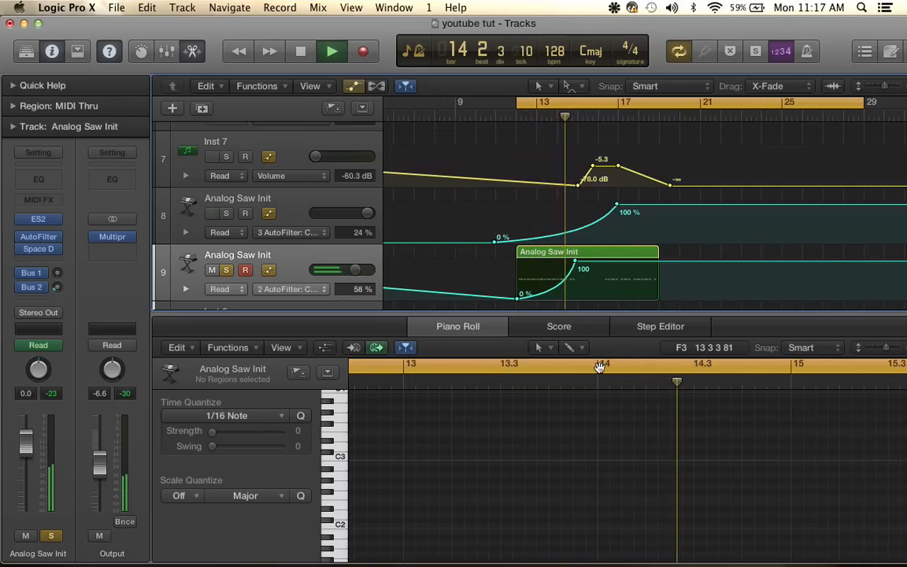
{"action": "key", "text": "space"}
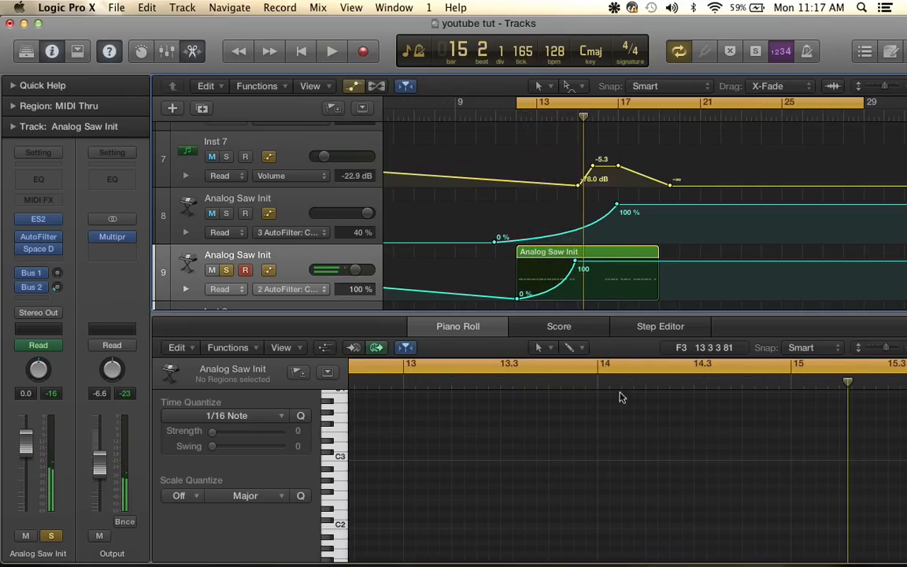
- Delete all the short notes in the Analog Saw Init region
{"action": "left_click", "coordinate": [609, 255]}
{"action": "scroll", "coordinate": [490, 493], "scroll_direction": "down", "scroll_amount": 5}
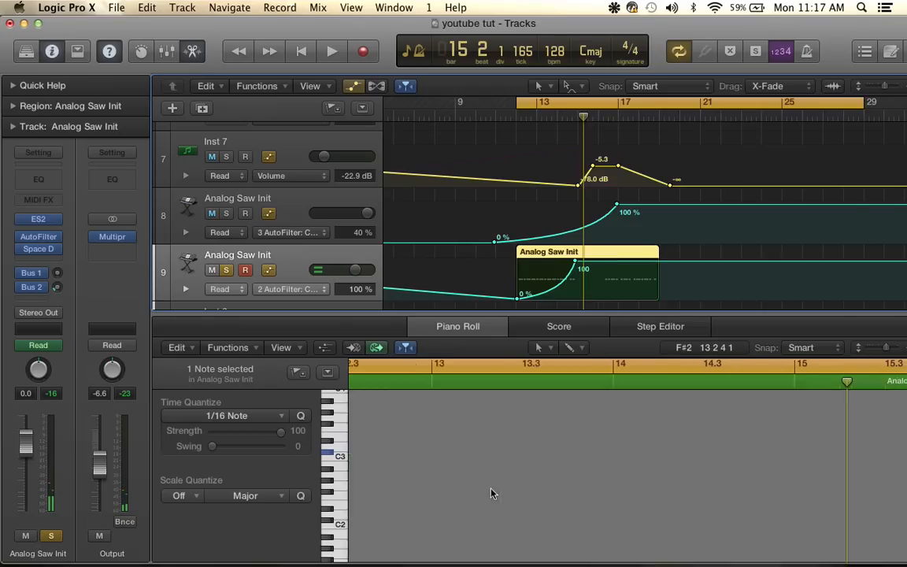
{"action": "scroll", "coordinate": [489, 494], "scroll_direction": "right", "scroll_amount": 3}
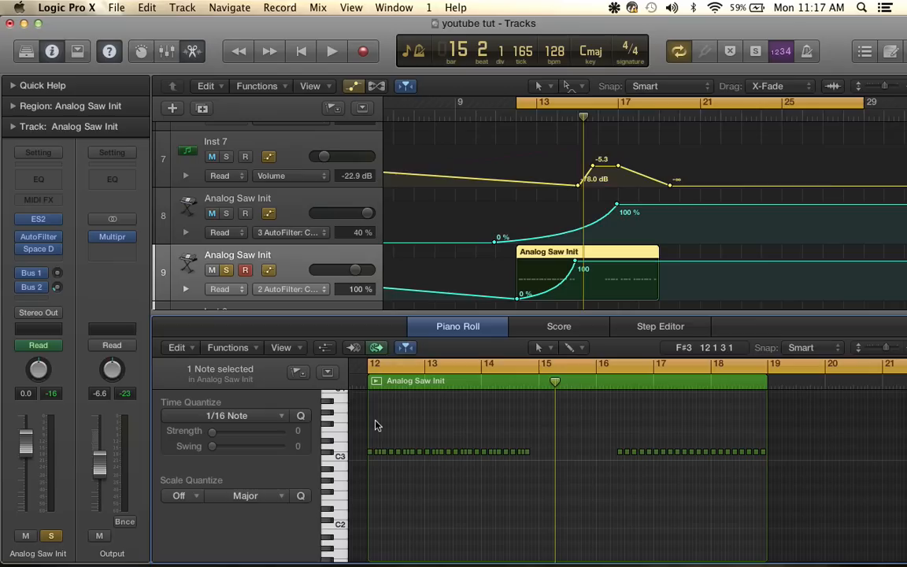
{"action": "left_click_drag", "start_coordinate": [377, 424], "coordinate": [827, 494]}
{"action": "key", "text": "Delete"}
{"action": "key", "text": "space"}
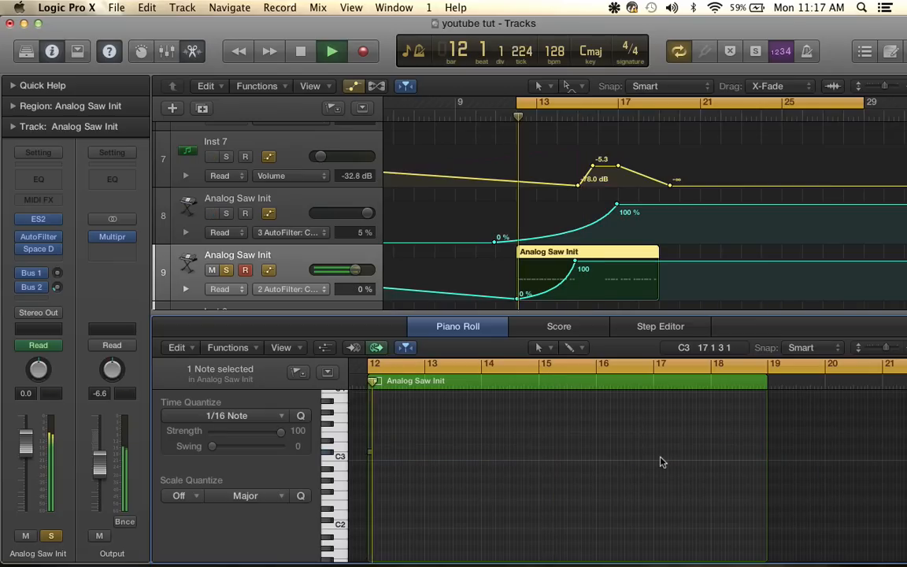
{"action": "key", "text": "space"}
{"action": "scroll", "coordinate": [409, 408], "scroll_direction": "up", "scroll_amount": 5}
{"action": "scroll", "coordinate": [409, 409], "scroll_direction": "up", "scroll_amount": 2}
{"action": "scroll", "coordinate": [551, 449], "scroll_direction": "left", "scroll_amount": 1}
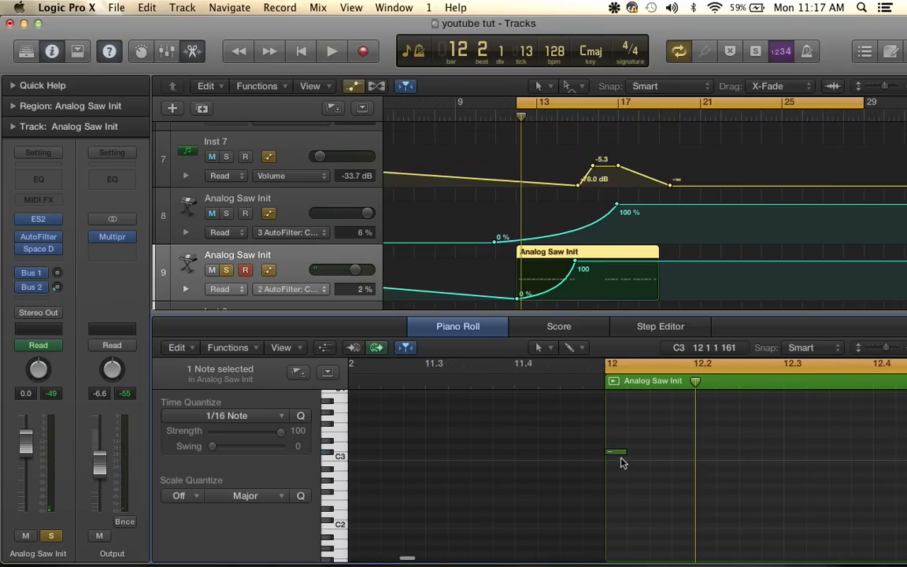
- Stretch the C3 note at bar 12 out to about bar 18.5, undoing a first attempt
{"action": "mouse_move", "coordinate": [623, 452]}
{"action": "left_mouse_down"}
{"action": "mouse_move", "coordinate": [864, 453]}
{"action": "mouse_move", "coordinate": [856, 457]}
{"action": "left_mouse_up"}
{"action": "key", "text": "super+z"}
{"action": "scroll", "coordinate": [857, 459], "scroll_direction": "down", "scroll_amount": 5}
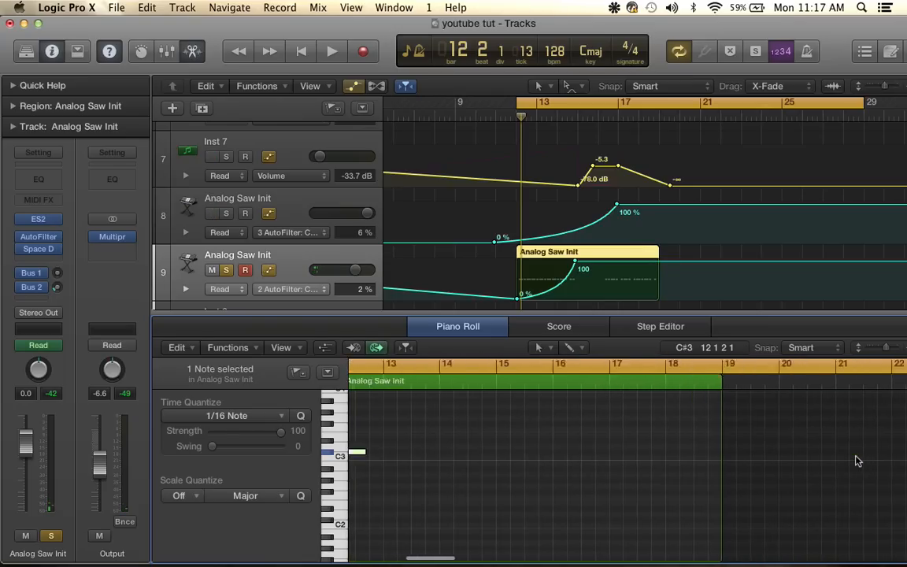
{"action": "scroll", "coordinate": [538, 451], "scroll_direction": "left", "scroll_amount": 3}
{"action": "left_click_drag", "start_coordinate": [494, 455], "coordinate": [856, 478]}
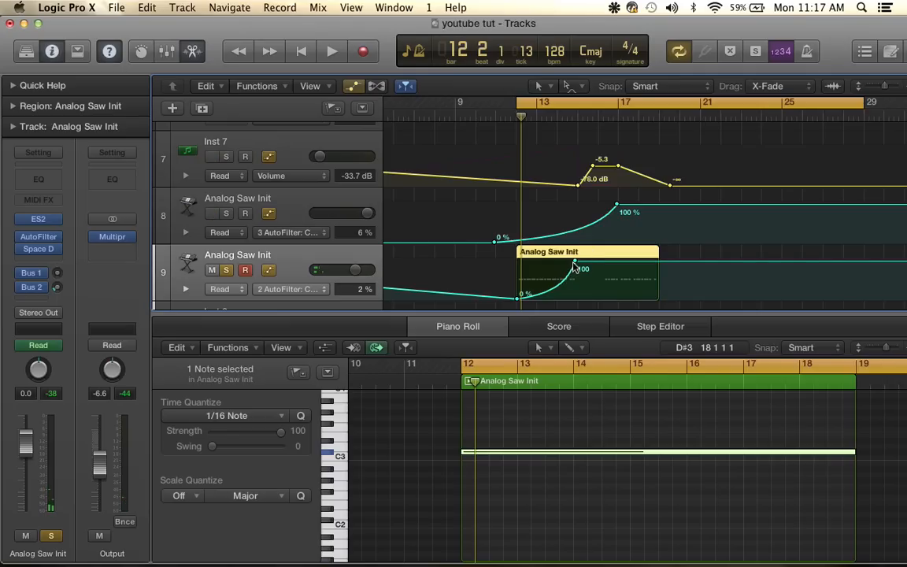
- Add a cutoff point at the region's end, drop it to 0% and curve the fall, then audition
{"action": "left_click", "coordinate": [659, 260]}
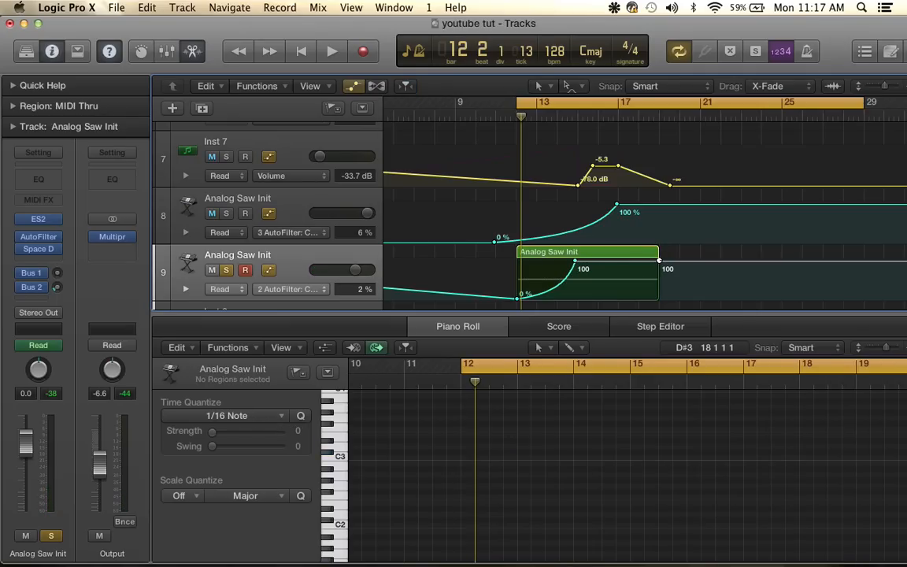
{"action": "left_click_drag", "start_coordinate": [659, 259], "coordinate": [659, 297]}
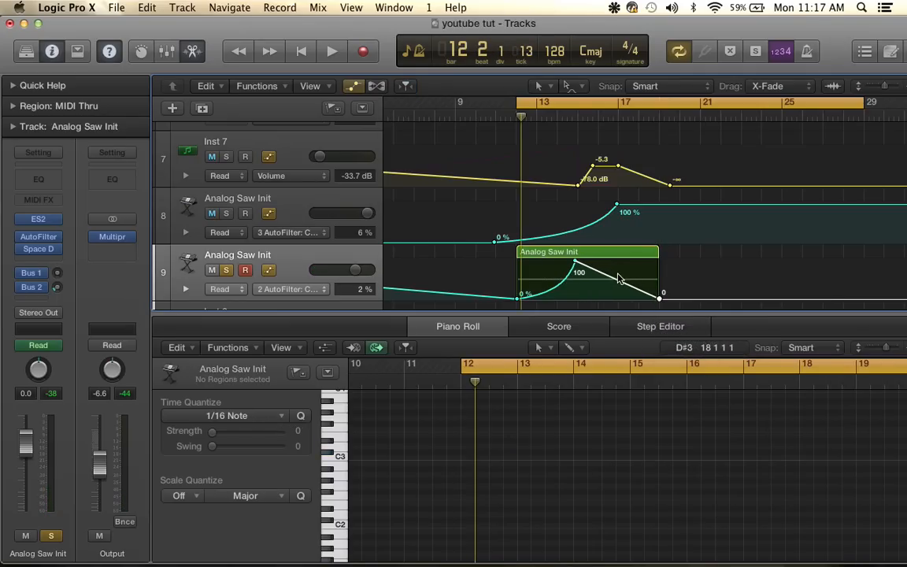
{"action": "left_click_drag", "start_coordinate": [618, 284], "coordinate": [631, 314]}
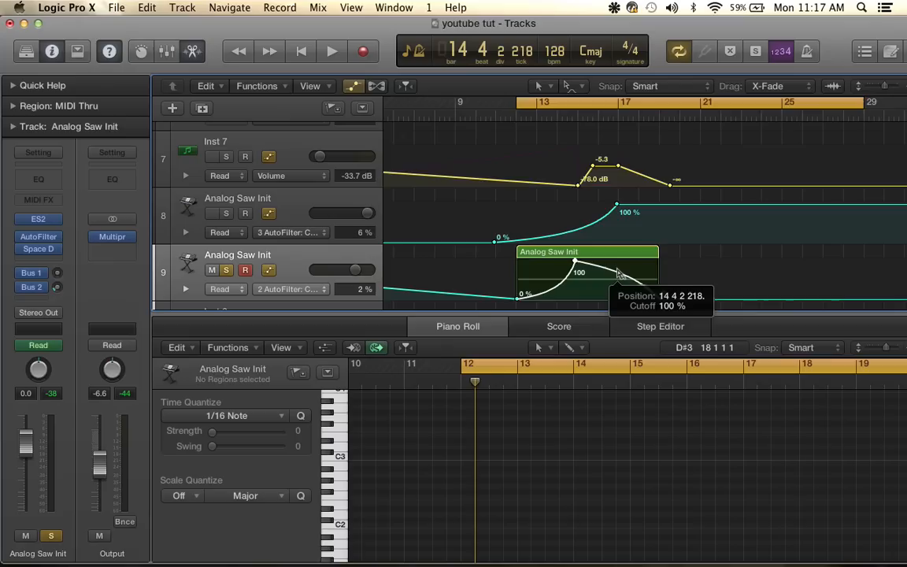
{"action": "key", "text": "space"}
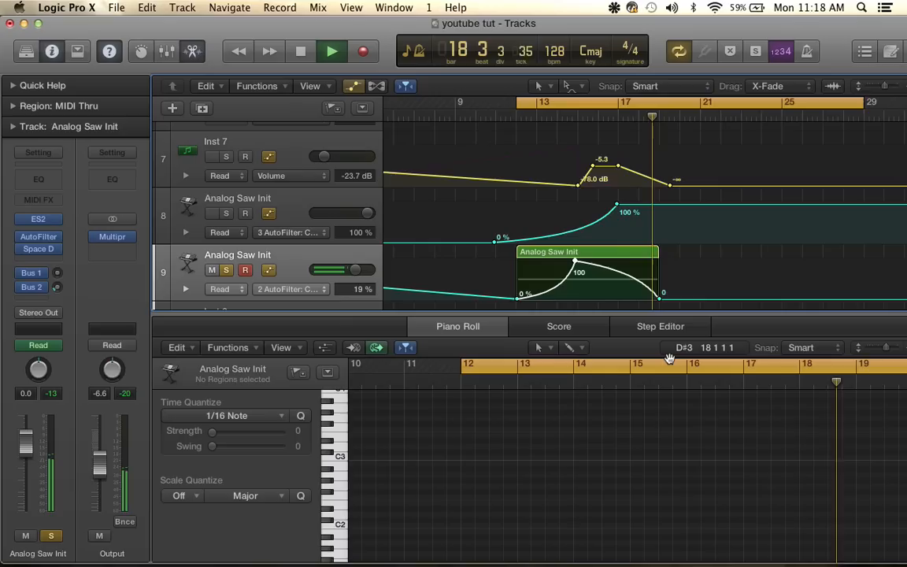
- Stop playback, enlarge the tracks area to show track 10, and move the window right to reveal the desktop
{"action": "key", "text": "space"}
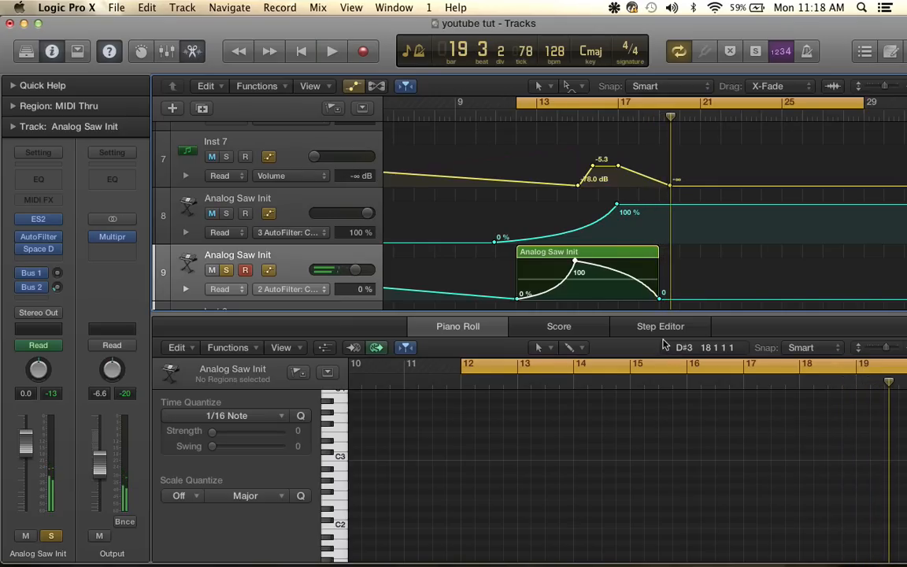
{"action": "left_click", "coordinate": [575, 252]}
{"action": "scroll", "coordinate": [635, 498], "scroll_direction": "right", "scroll_amount": 3}
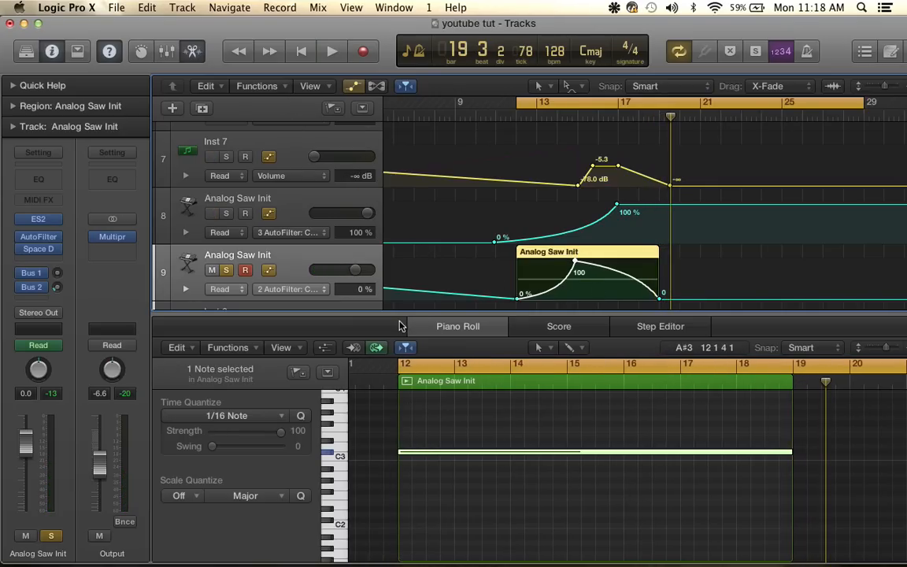
{"action": "left_click_drag", "start_coordinate": [396, 315], "coordinate": [396, 497]}
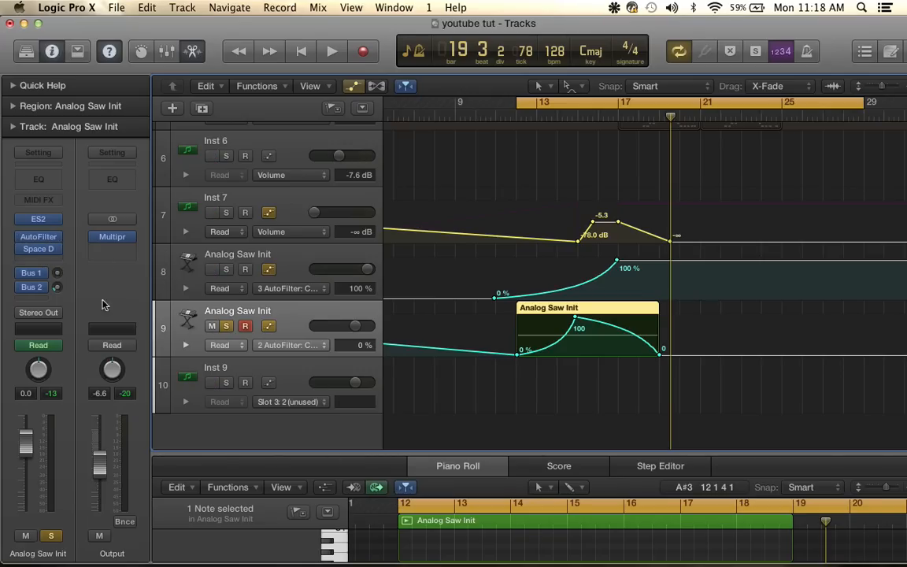
{"action": "left_click_drag", "start_coordinate": [152, 34], "coordinate": [334, 35]}
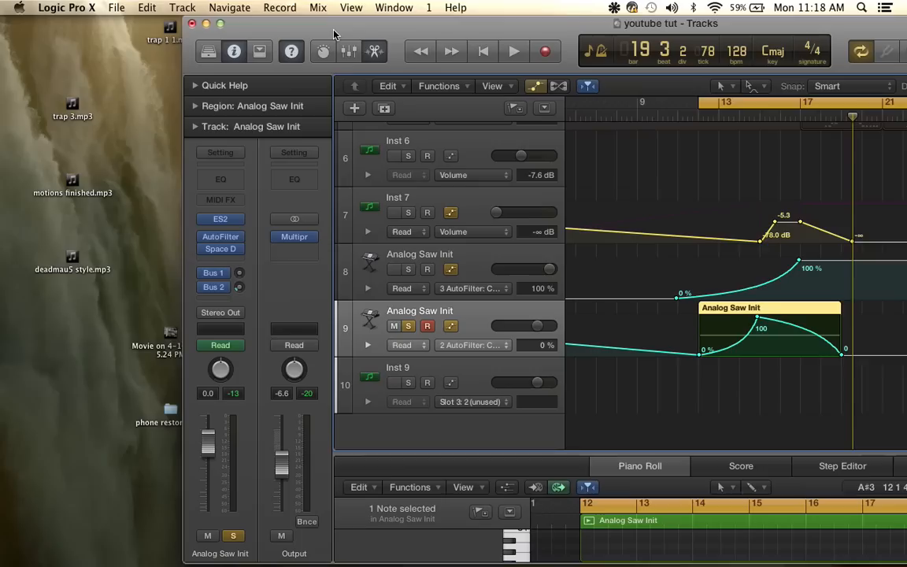